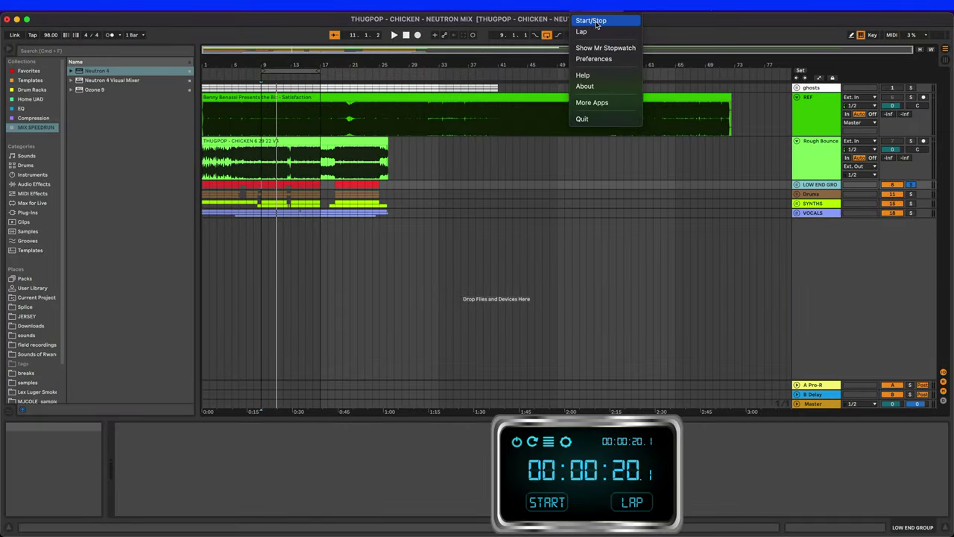
Step: Start the stopwatch and insert Neutron 4 on the LOW END GROUP track
click(597, 22)
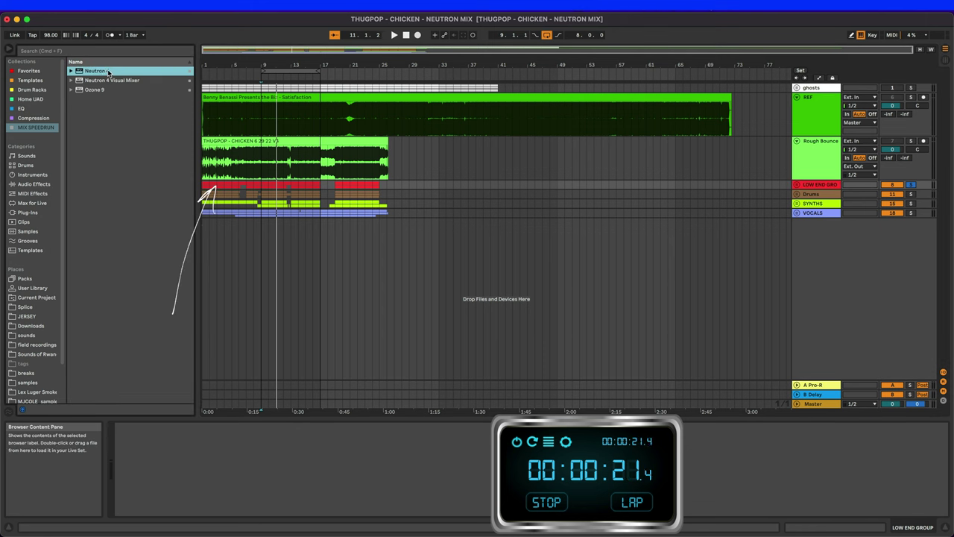
click(275, 188)
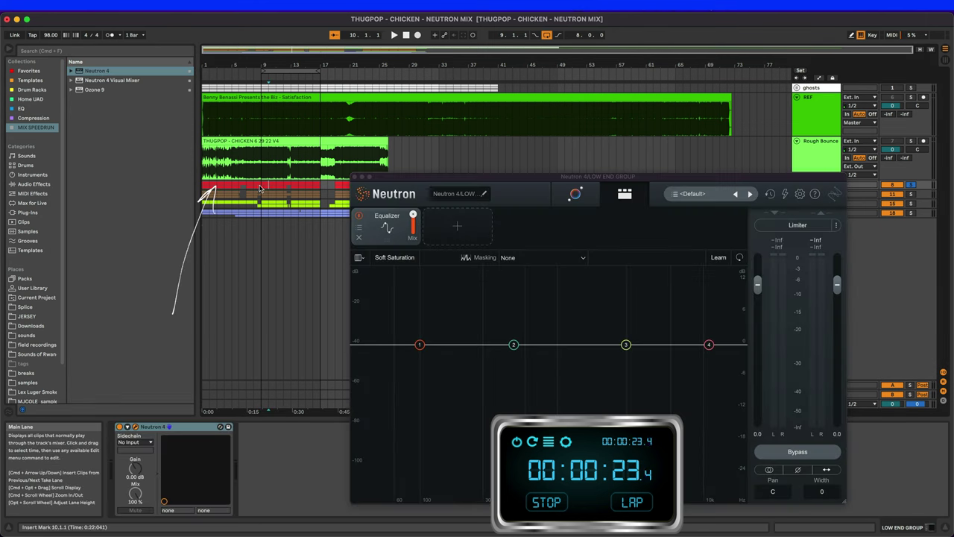
Step: Play the song from bar 9 and run Neutron's assistant on the soloed LOW END GROUP
key(space)
click(575, 193)
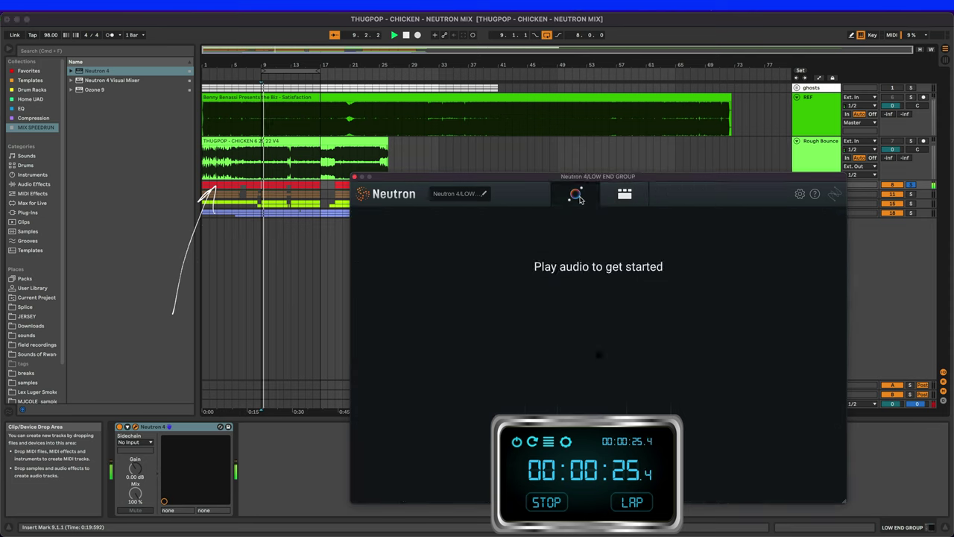
drag(477, 176, 456, 63)
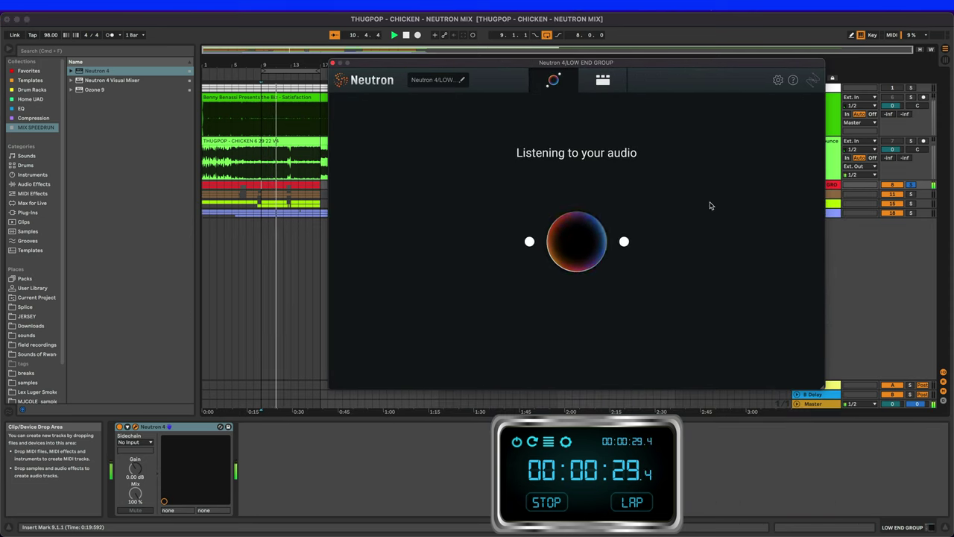
drag(775, 58, 729, 49)
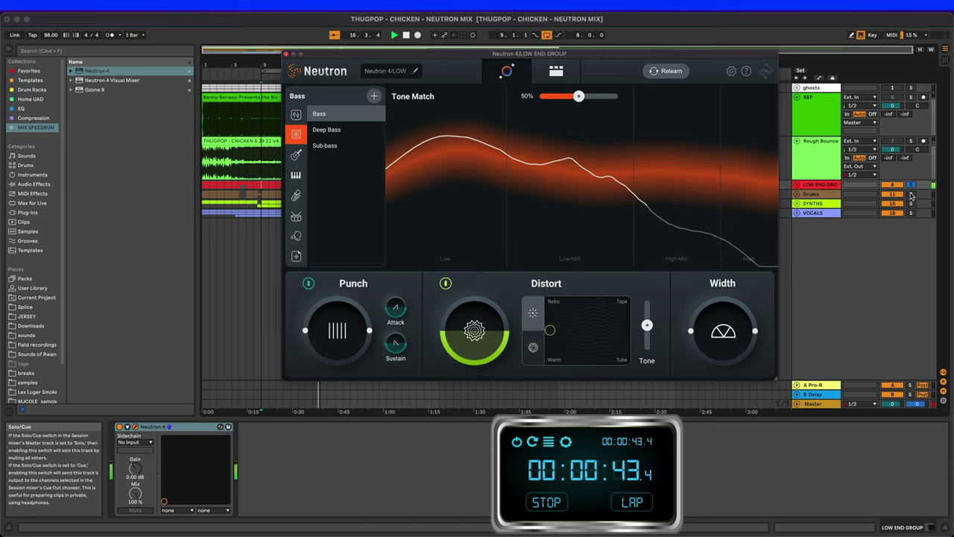
Step: Add a second Neutron 4 instance, place it on the Drums group and run its assistant on the soloed drums
click(93, 71)
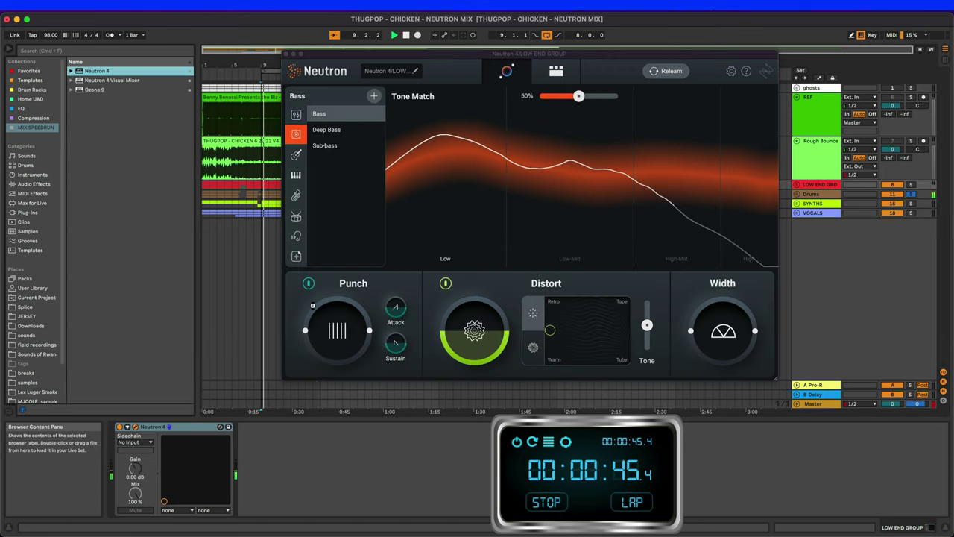
key(Return)
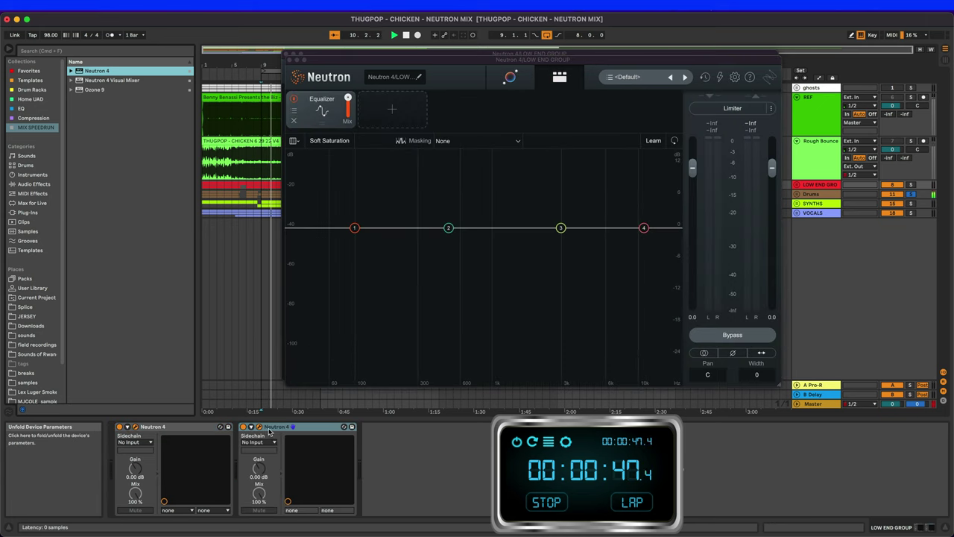
click(828, 186)
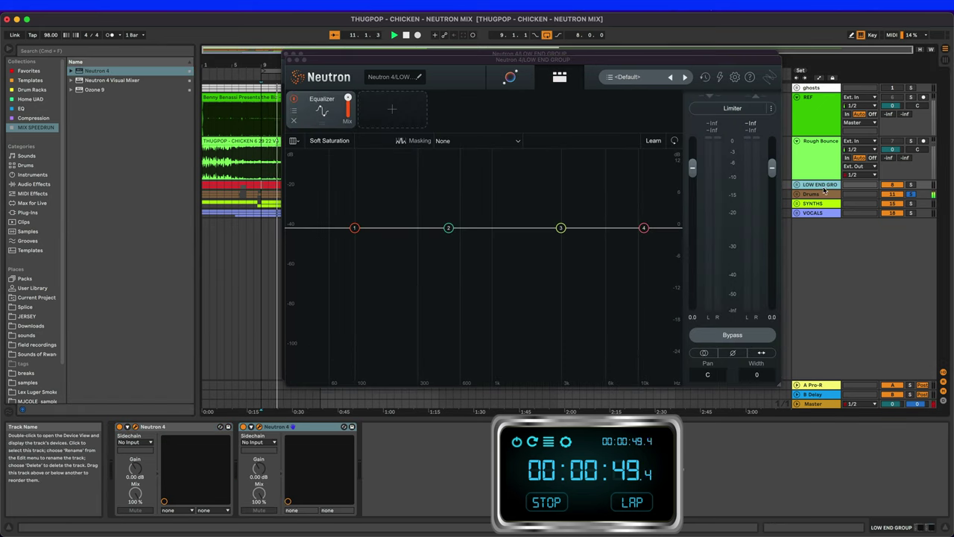
drag(268, 427, 225, 159)
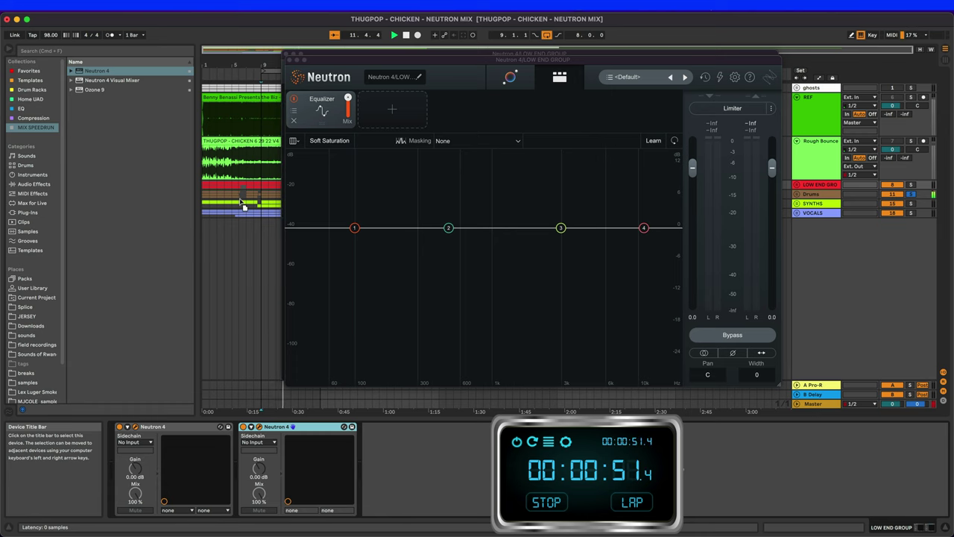
drag(243, 206, 241, 195)
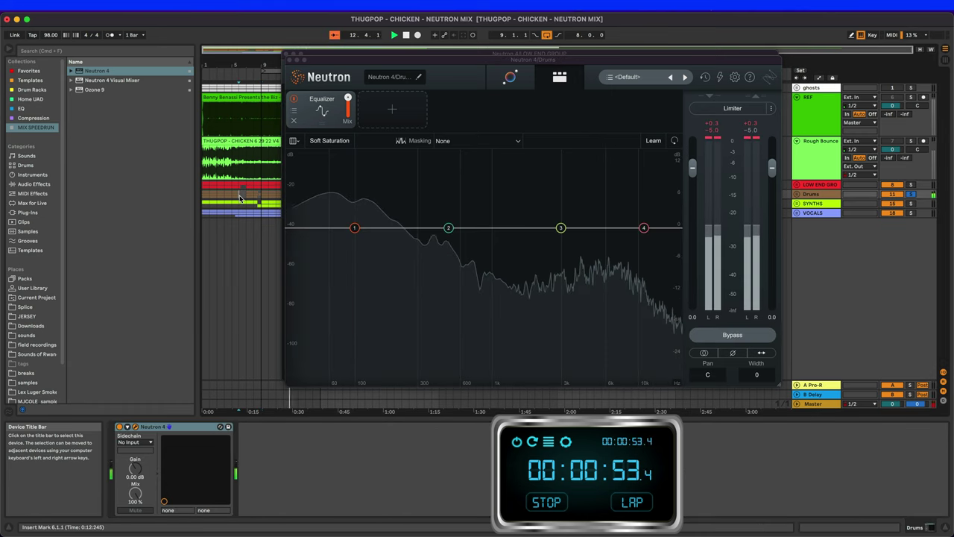
click(508, 81)
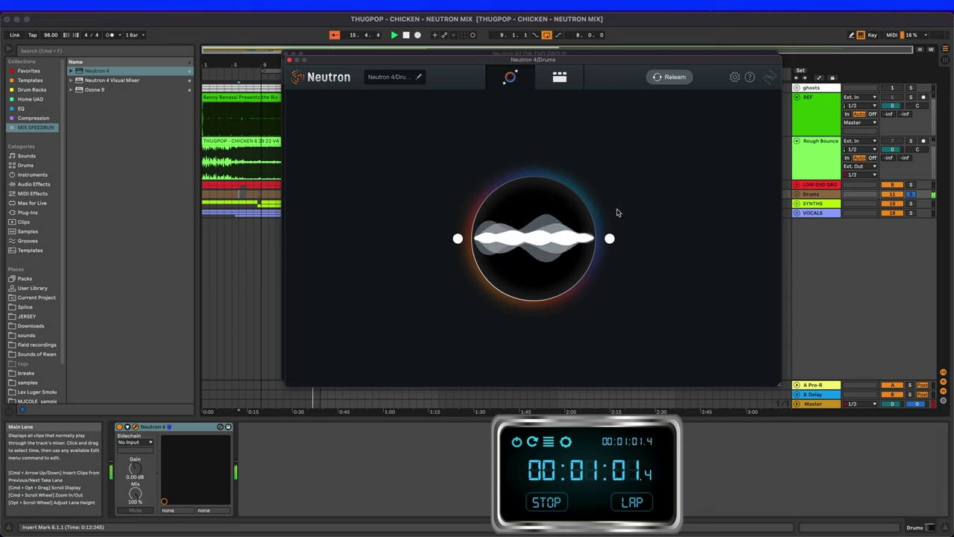
Step: Insert Neutron 4 on the SYNTHS group and run its assistant on the soloed synths
click(812, 203)
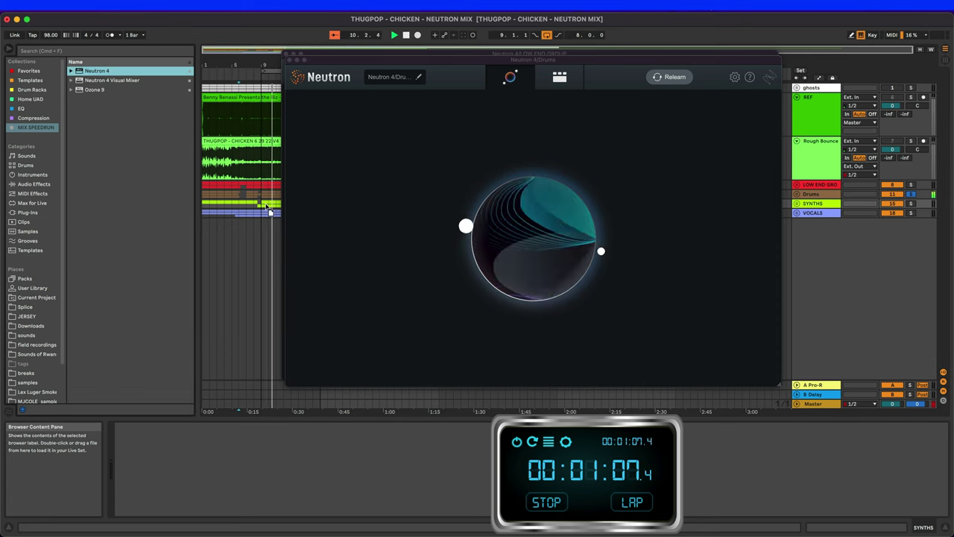
drag(260, 205, 260, 205)
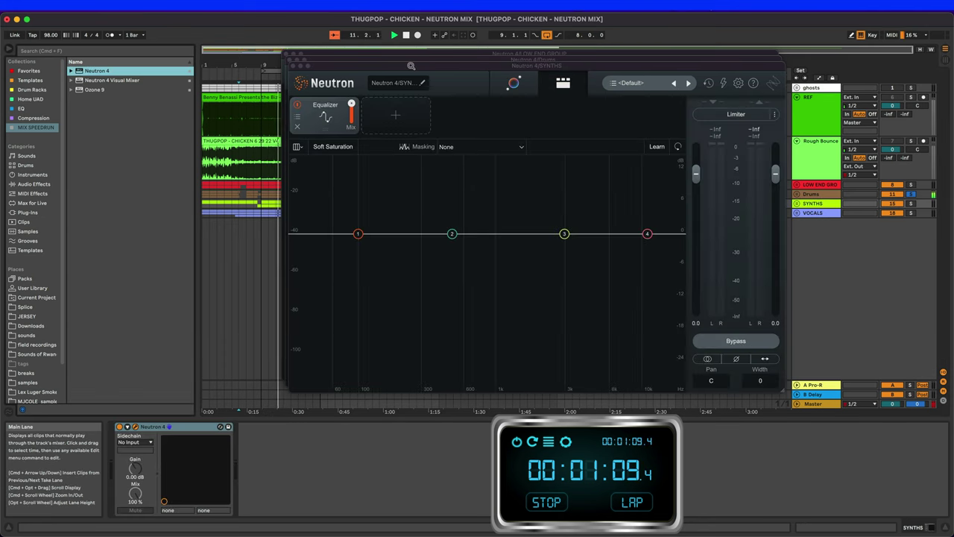
drag(409, 68, 575, 260)
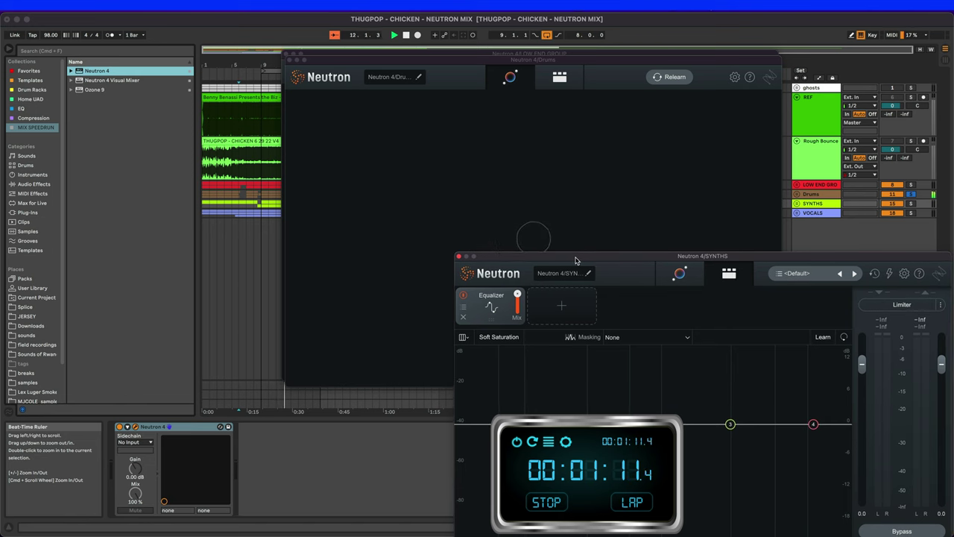
click(680, 275)
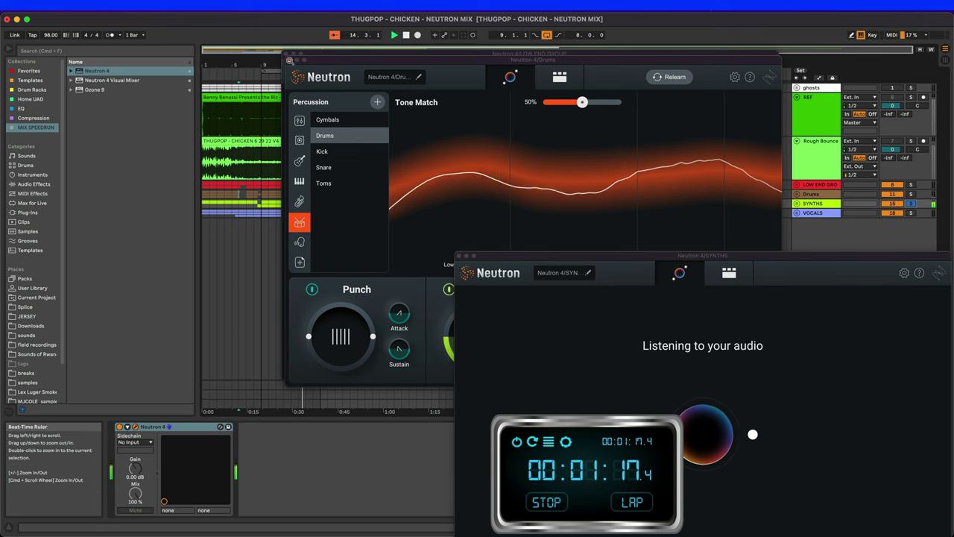
Step: Close the Drums and LOW END GROUP Neutron windows and reposition the SYNTHS one to be fully visible
click(286, 54)
click(285, 53)
drag(588, 262, 527, 87)
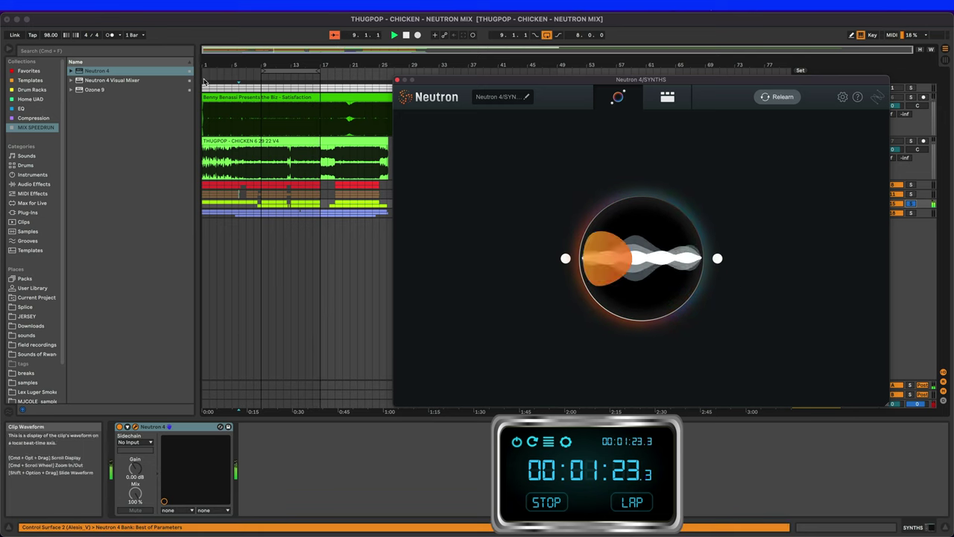
Step: Insert Neutron 4 on the VOCALS group and run its assistant on the soloed vocals, closing the SYNTHS Neutron window
drag(104, 72, 322, 215)
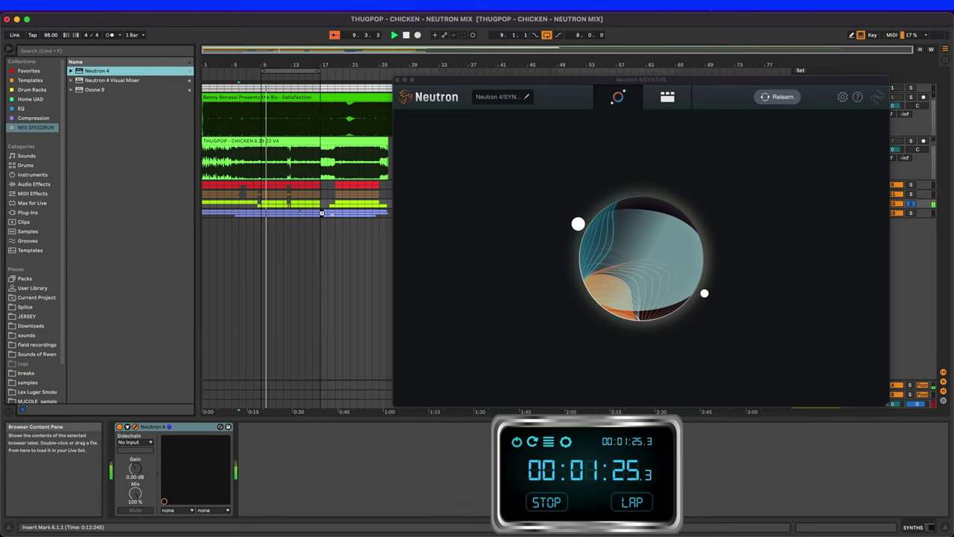
drag(463, 78, 204, 71)
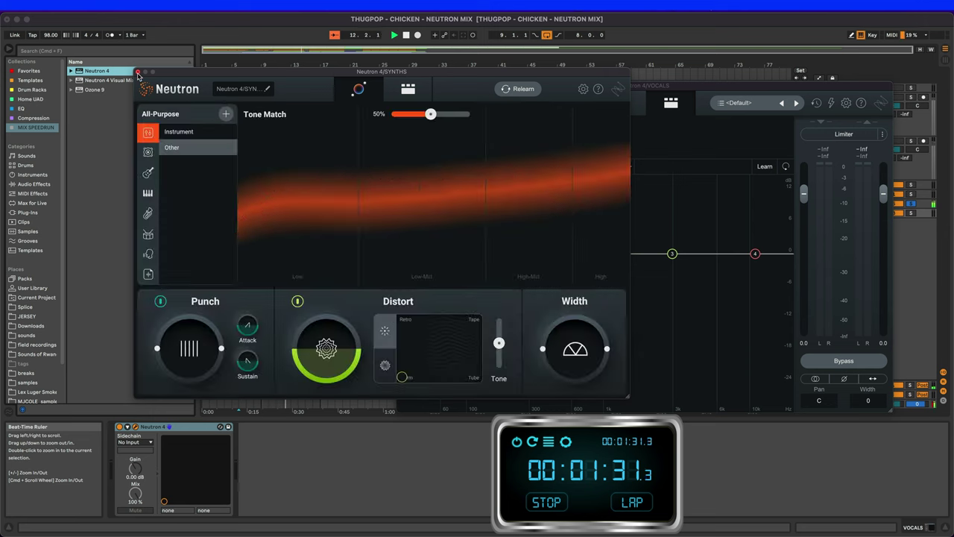
click(137, 72)
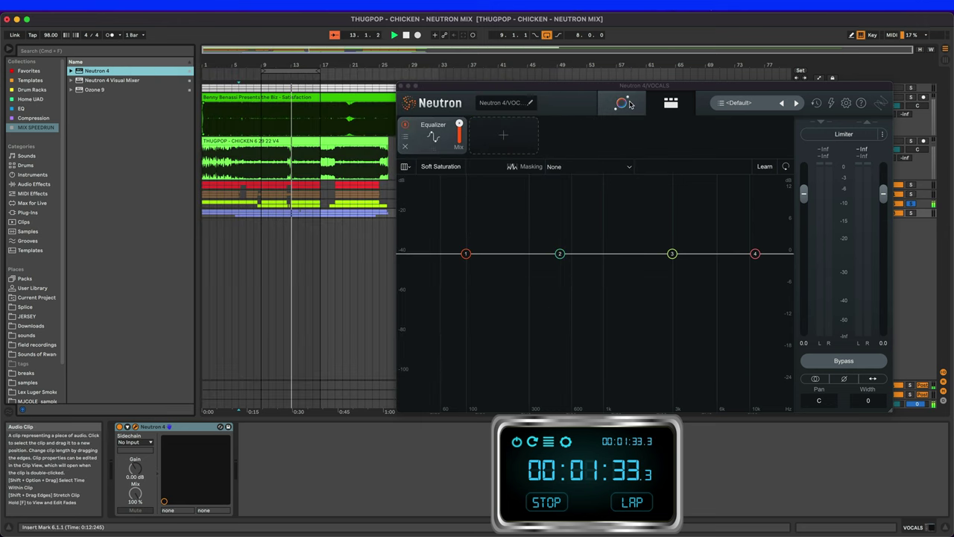
click(622, 103)
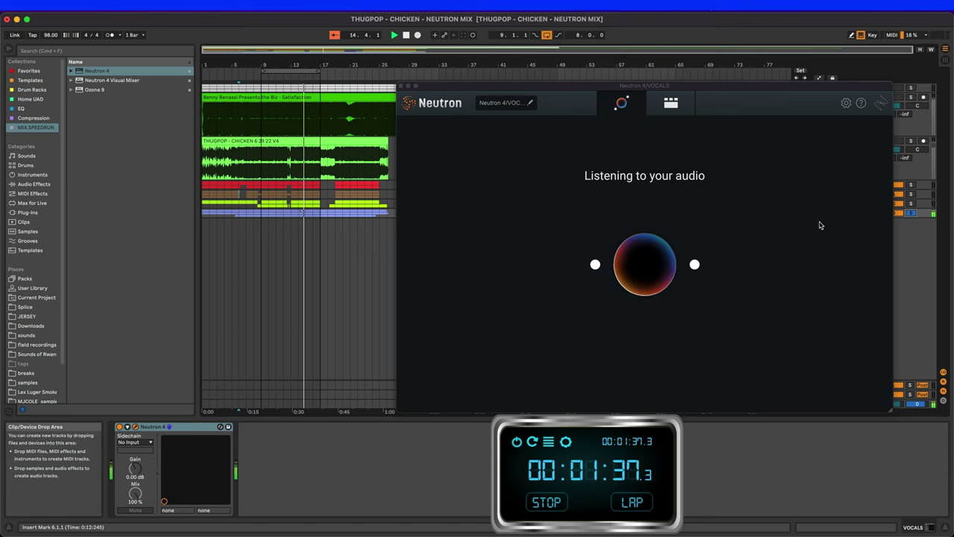
drag(761, 93, 631, 41)
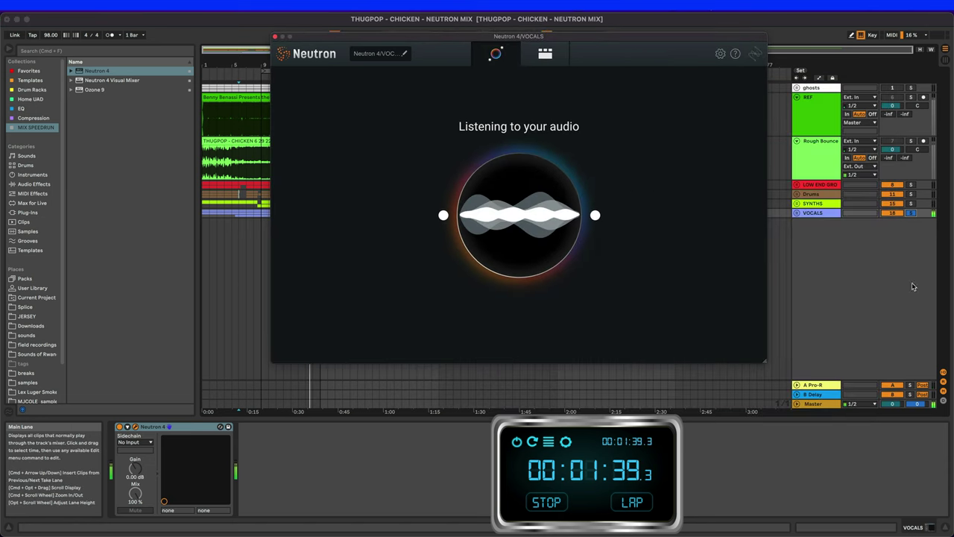
click(796, 213)
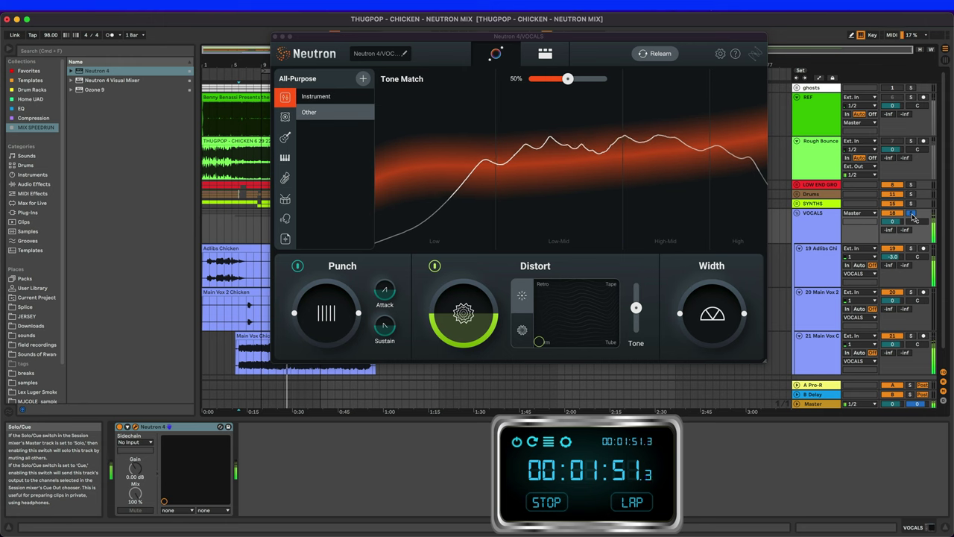
Step: Stop playback, close the VOCALS Neutron window and insert Neutron 4 Visual Mixer on the Master track
click(812, 404)
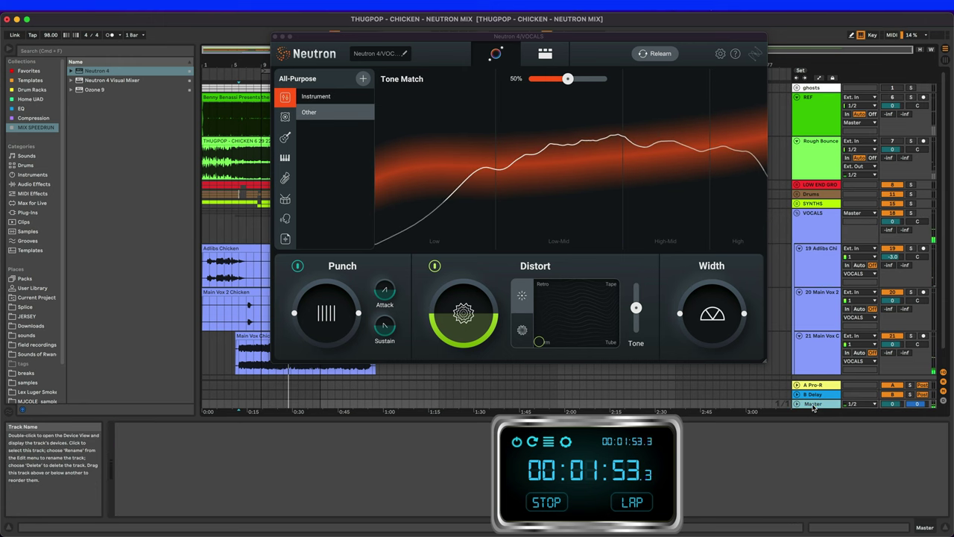
key(space)
click(274, 37)
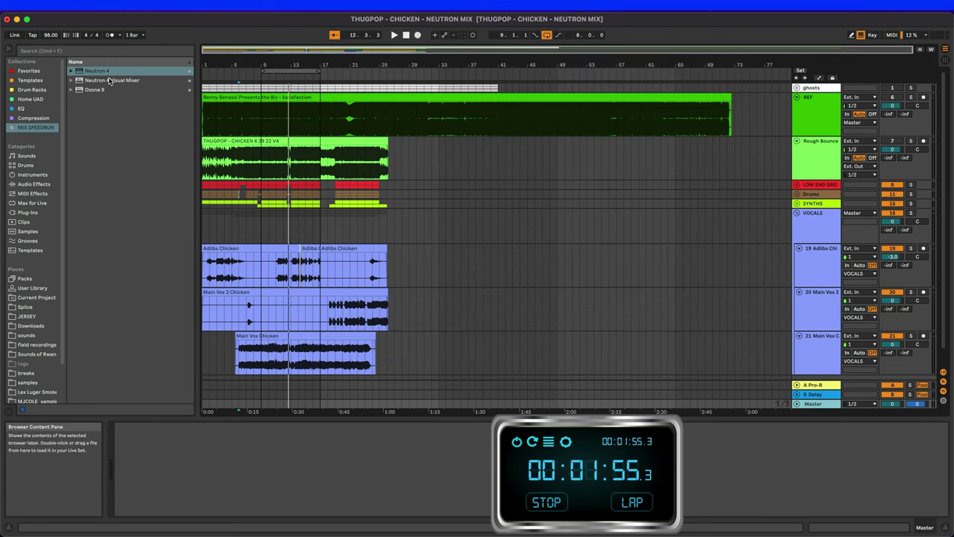
double_click(110, 79)
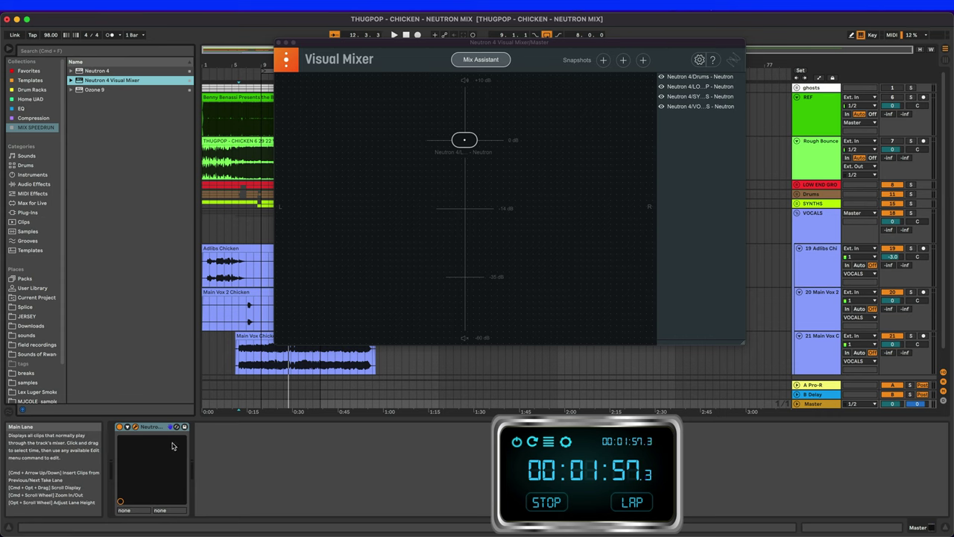
Step: Start Visual Mixer's Mix Assistant listening with the Drums, LOW END GROUP, SYNTHS and VOCALS instances included and no focus set
click(259, 316)
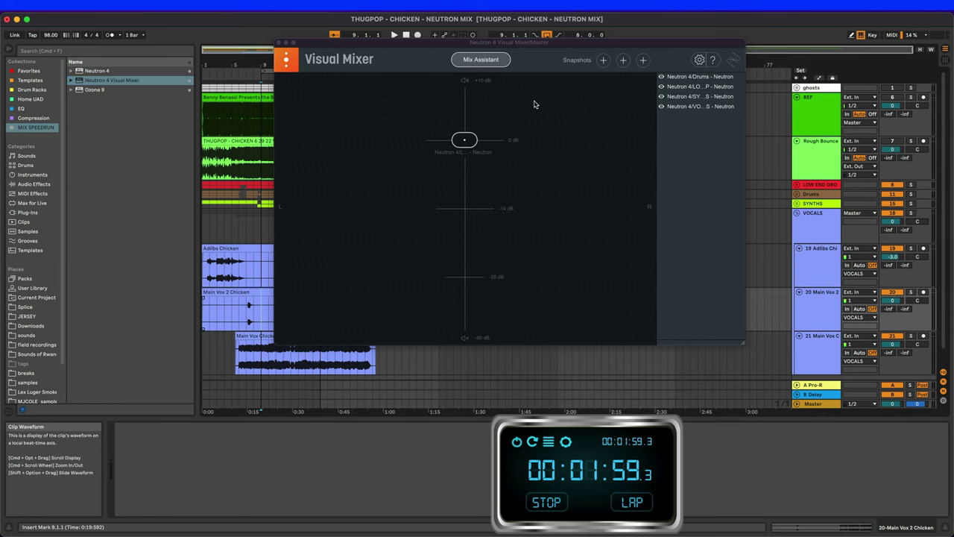
key(space)
click(481, 58)
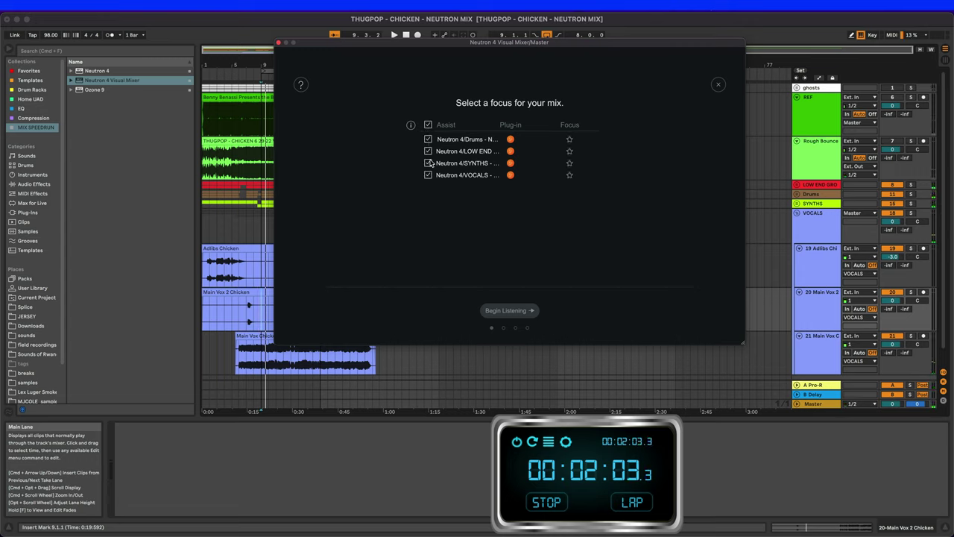
click(507, 311)
key(space)
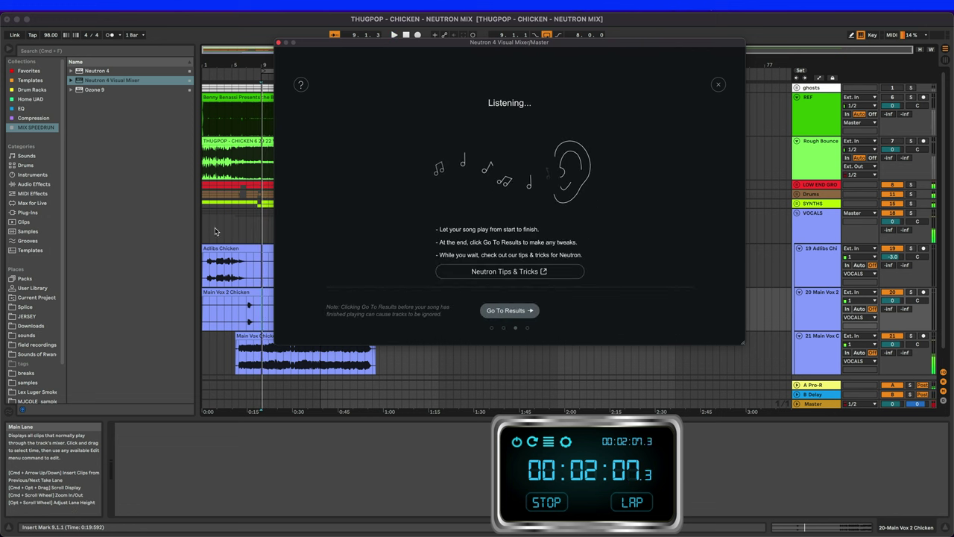
Step: Play the song from bar 1 for the Mix Assistant and turn off the arrangement loop
click(202, 234)
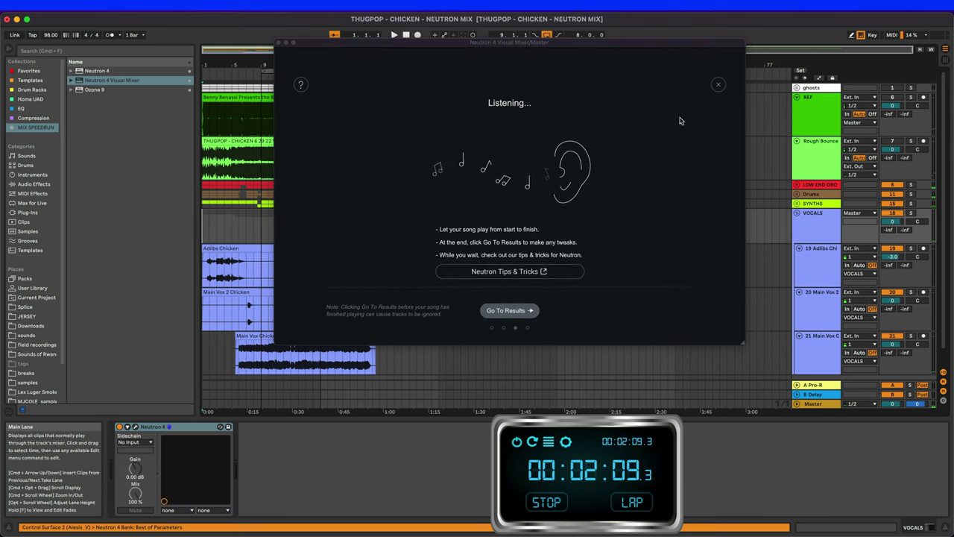
key(space)
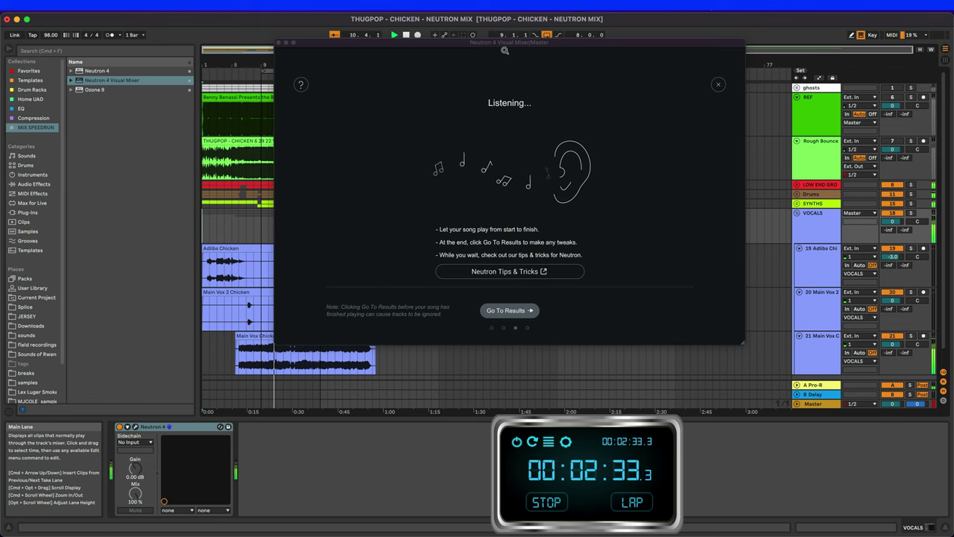
drag(539, 43, 685, 136)
click(546, 35)
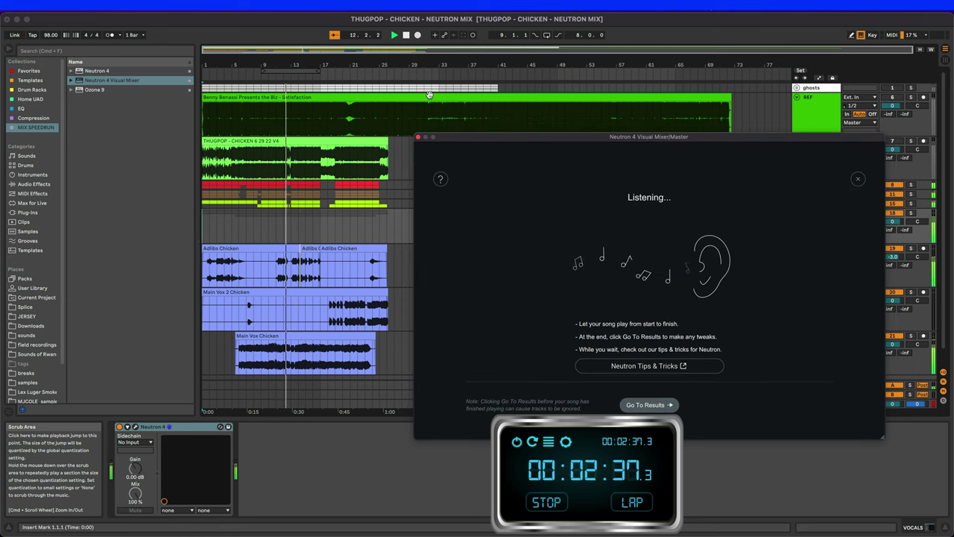
Step: Unfold the SYNTHS, Drums and LOW END GROUP tracks, keeping the Visual Mixer window clear of their clips
drag(264, 65, 265, 81)
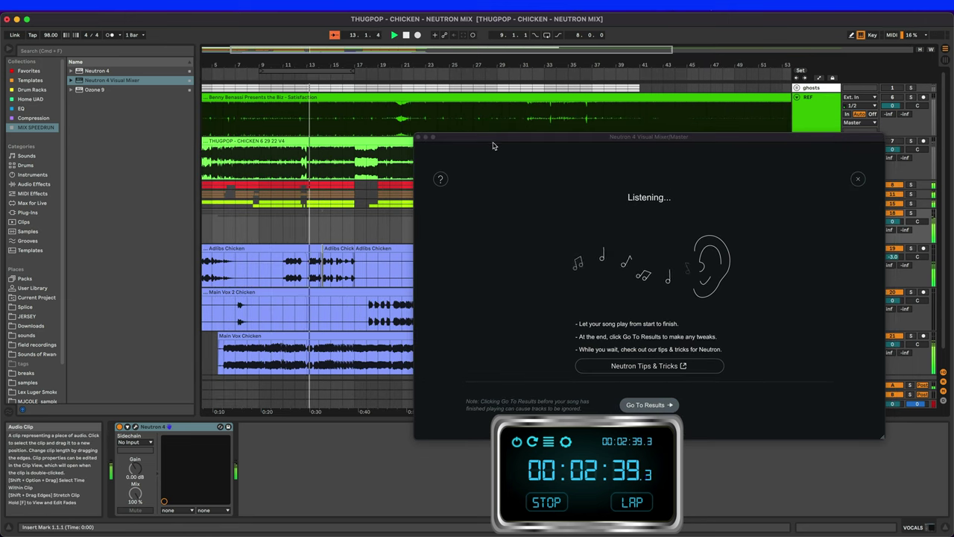
drag(494, 140, 491, 292)
click(797, 204)
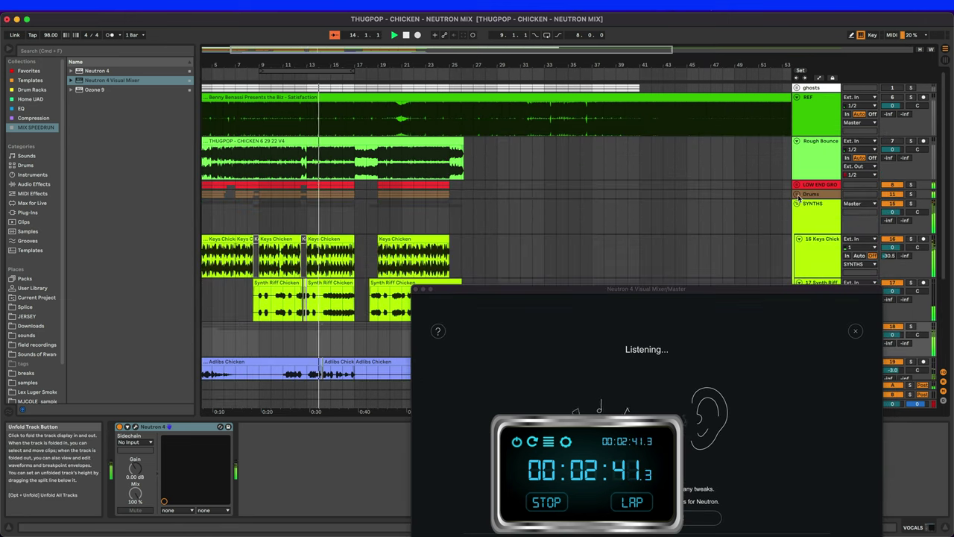
click(796, 195)
click(797, 184)
scroll(335, 158, down, 3)
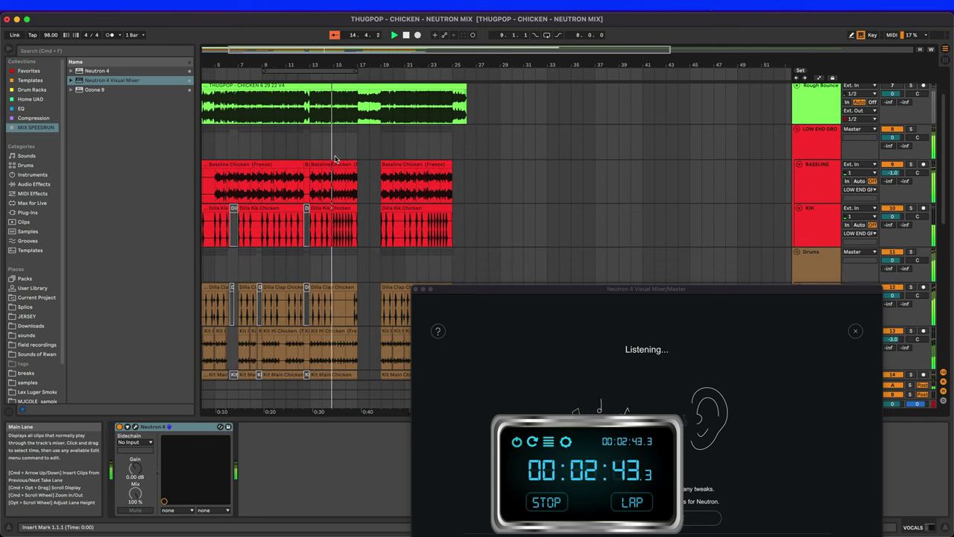
drag(320, 65, 319, 80)
drag(563, 289, 609, 46)
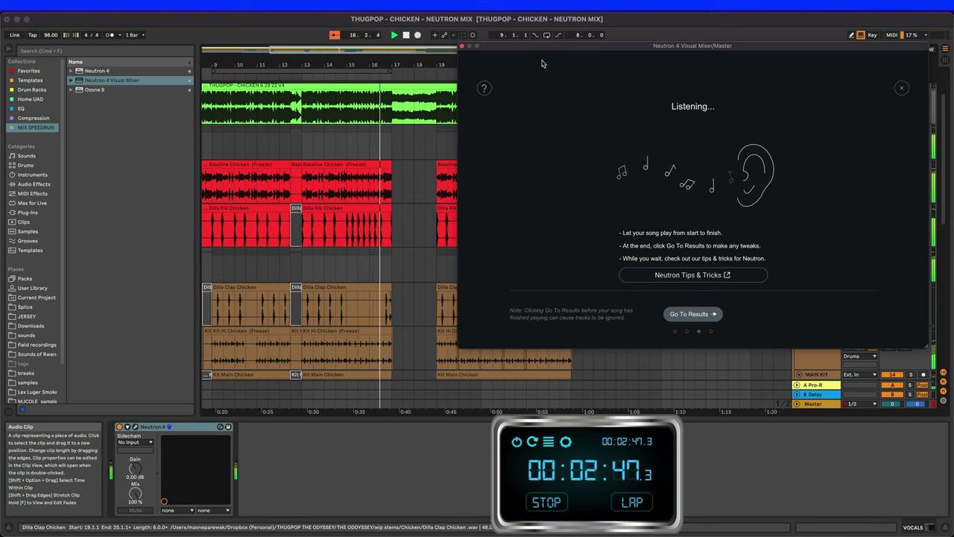
Step: Finish the Mix Assistant's listening pass at the end of the song and accept its suggested level balance
drag(410, 64, 344, 52)
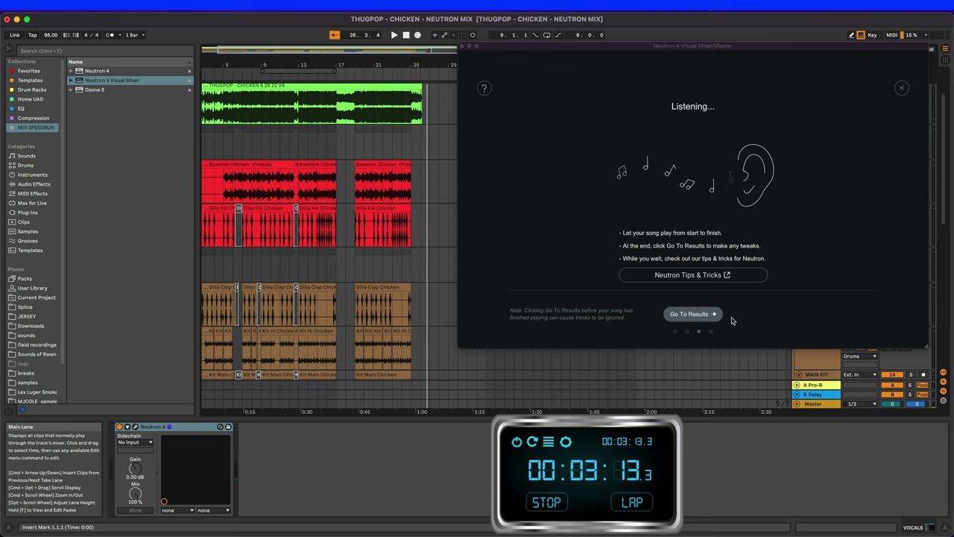
click(690, 315)
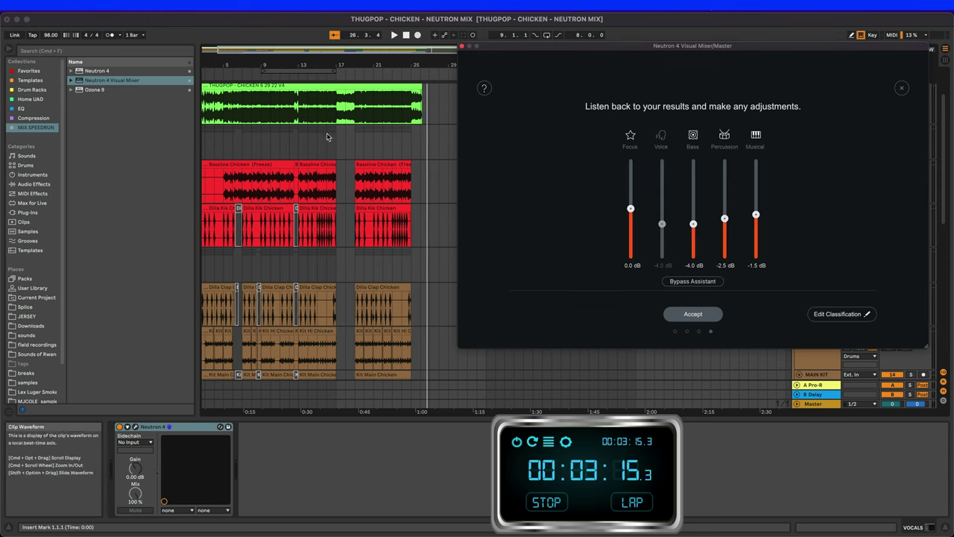
click(693, 314)
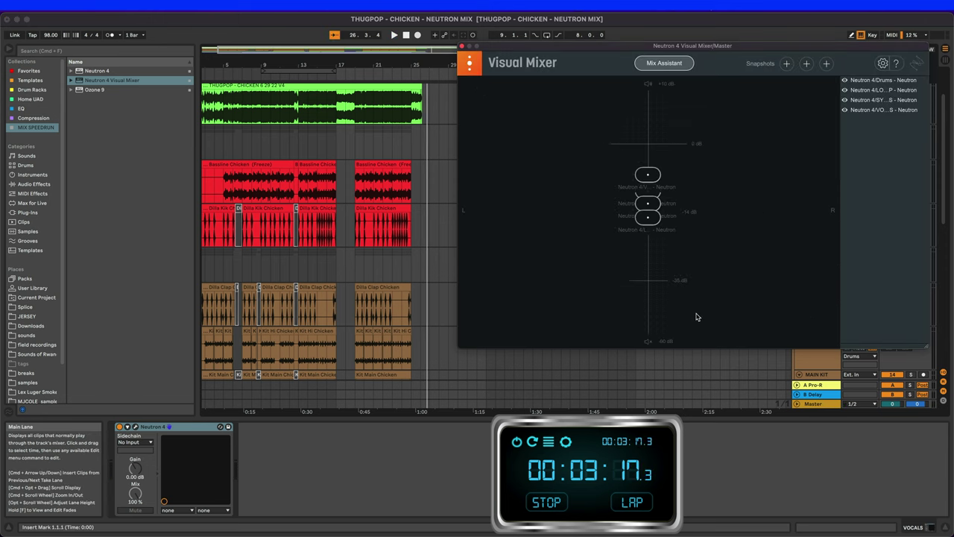
Step: Audition part of the newly balanced mix and insert Ozone 9 on the Master track
click(298, 154)
click(254, 149)
key(space)
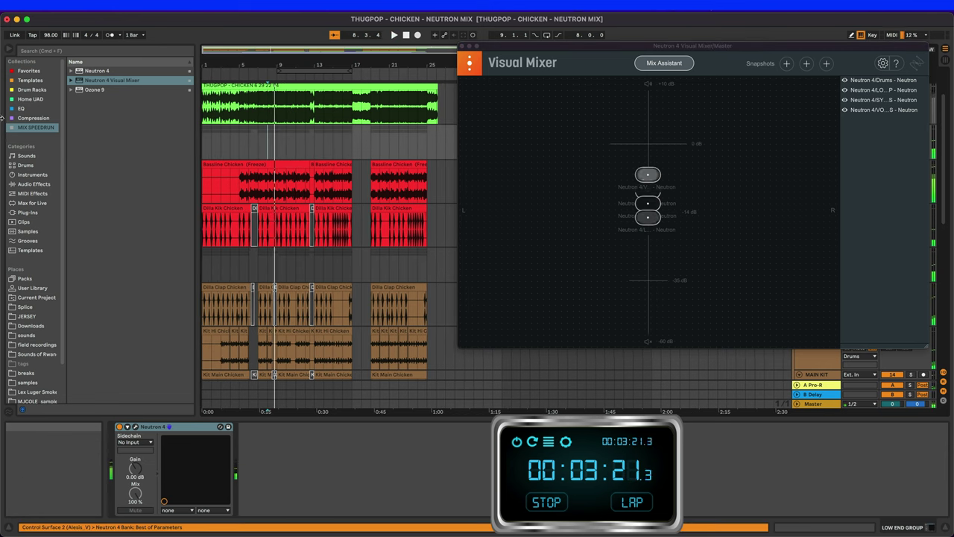
click(95, 90)
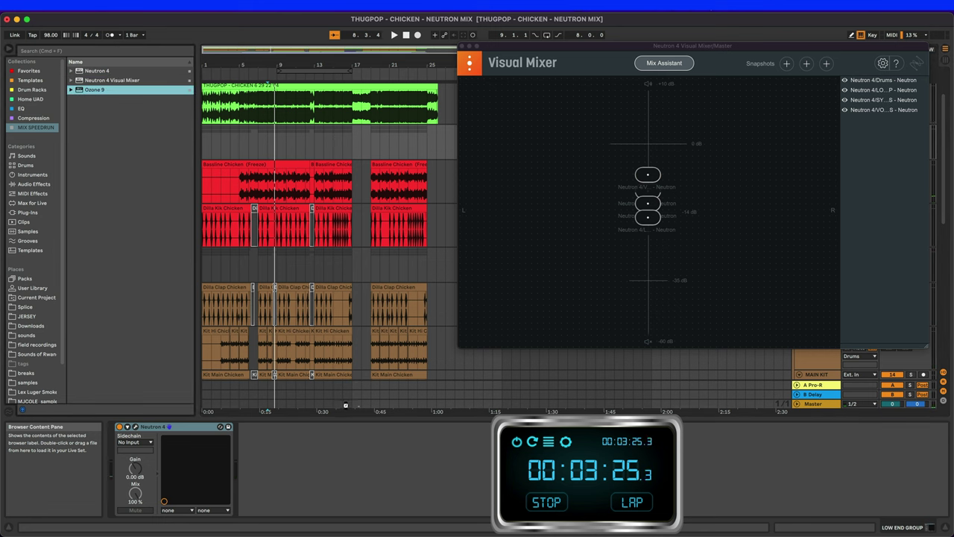
drag(345, 405, 346, 408)
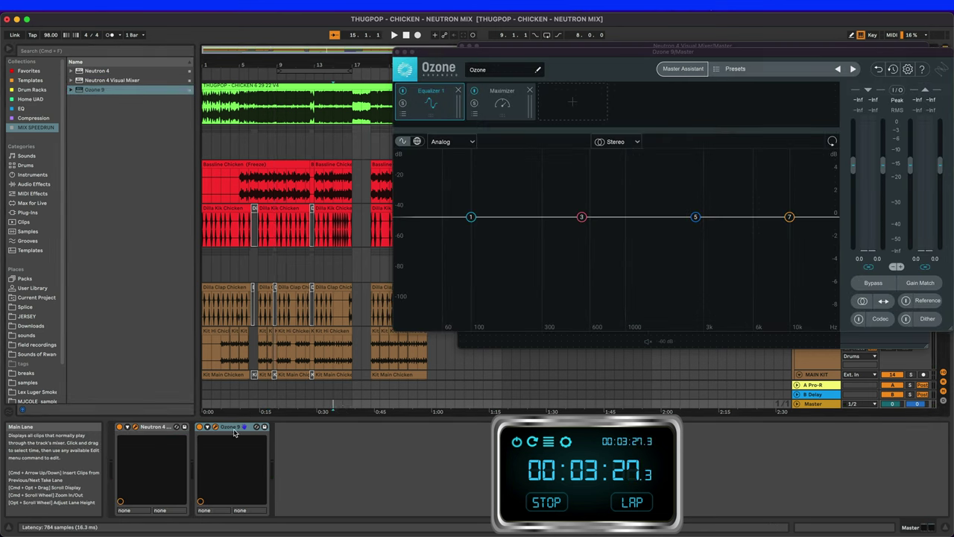
Step: Audition the sections at bars 9 and 19 through Ozone and loop bars 9 to 17 of the arrangement
click(273, 271)
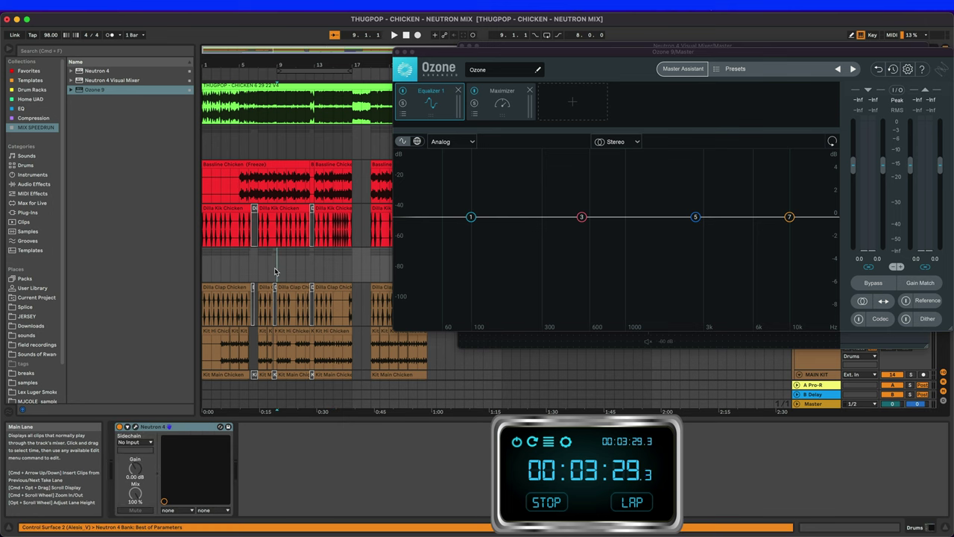
key(space)
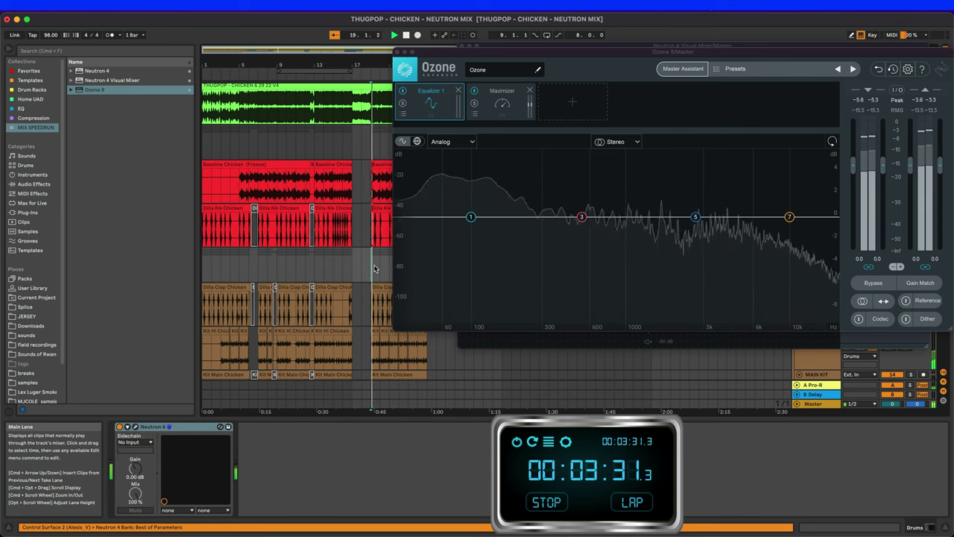
drag(374, 268, 429, 262)
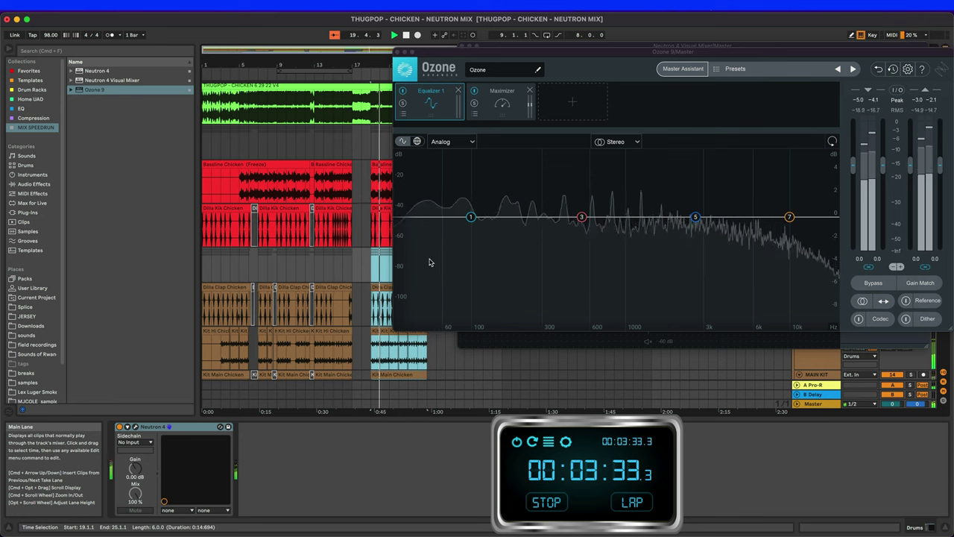
click(278, 270)
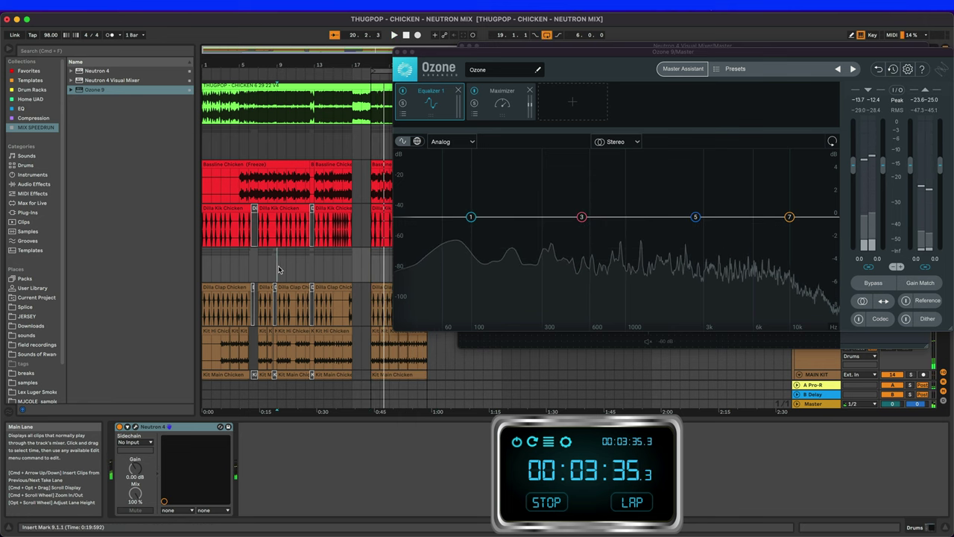
key(space)
drag(278, 270, 352, 260)
key(space)
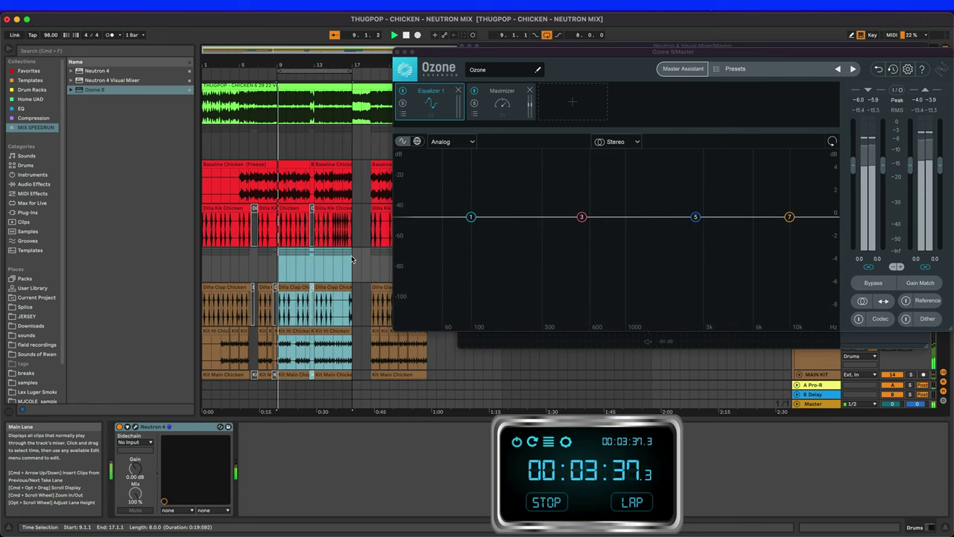
Step: Start Ozone's Master Assistant and load 09 Peine de mort.m4a as the loudness and EQ reference
click(683, 69)
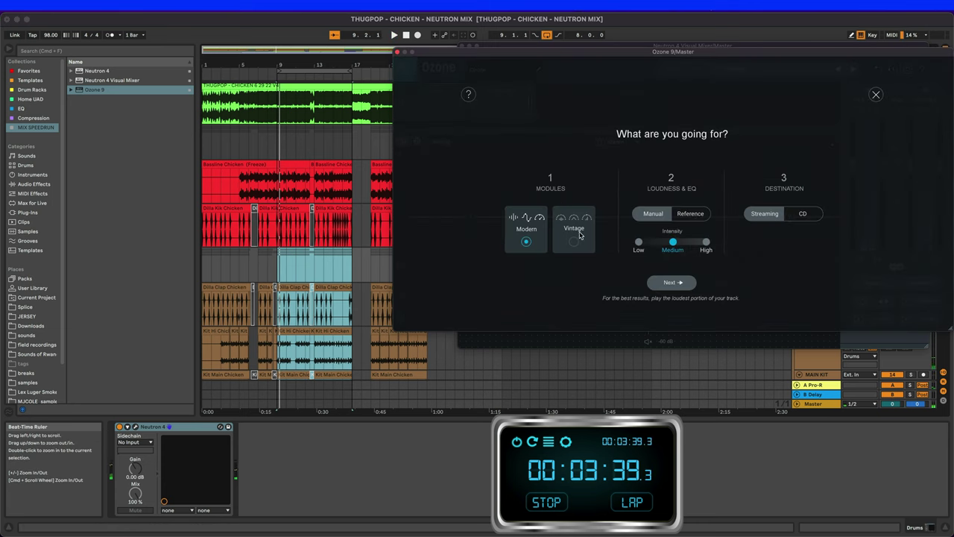
click(686, 214)
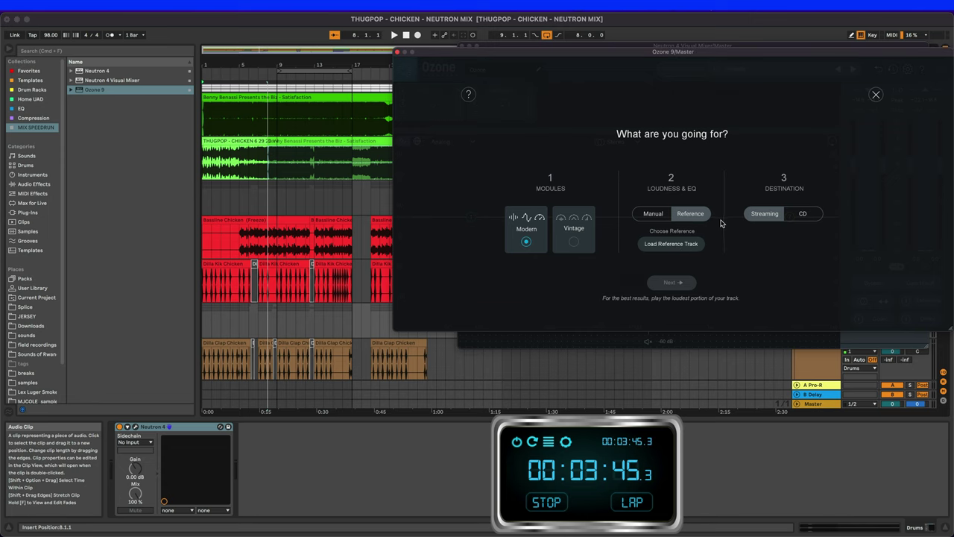
click(661, 244)
click(688, 141)
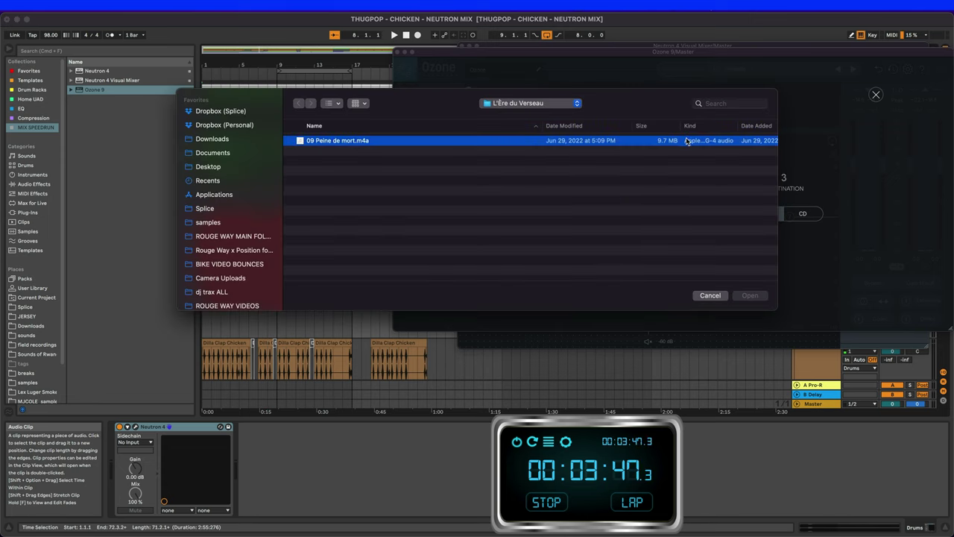
click(751, 296)
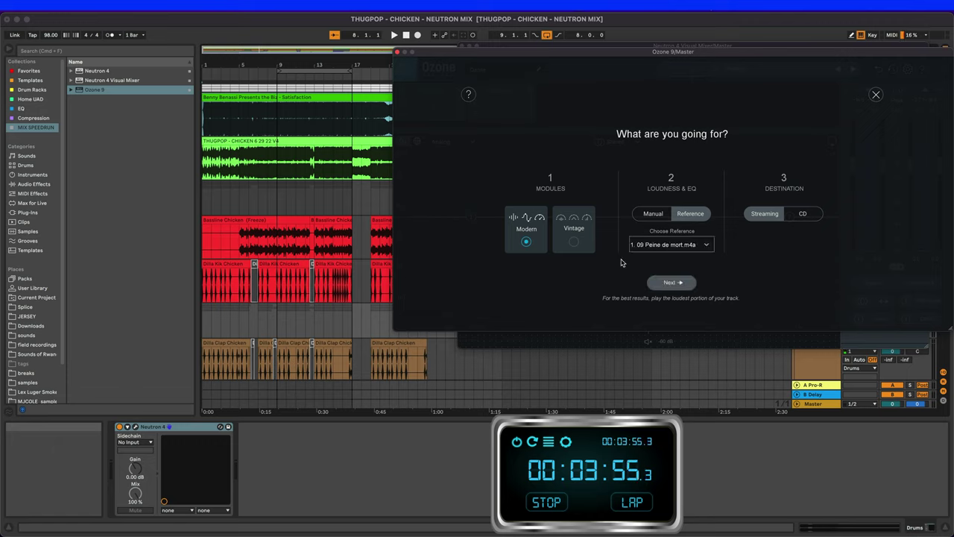
Step: Let the Master Assistant analyze the song played from bar 9 and accept its mastering suggestion
click(671, 282)
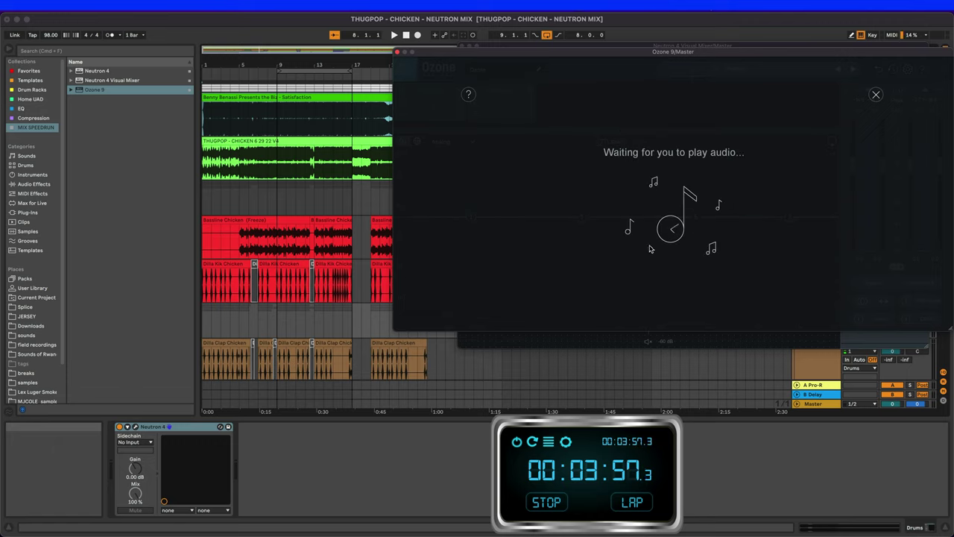
click(276, 197)
key(space)
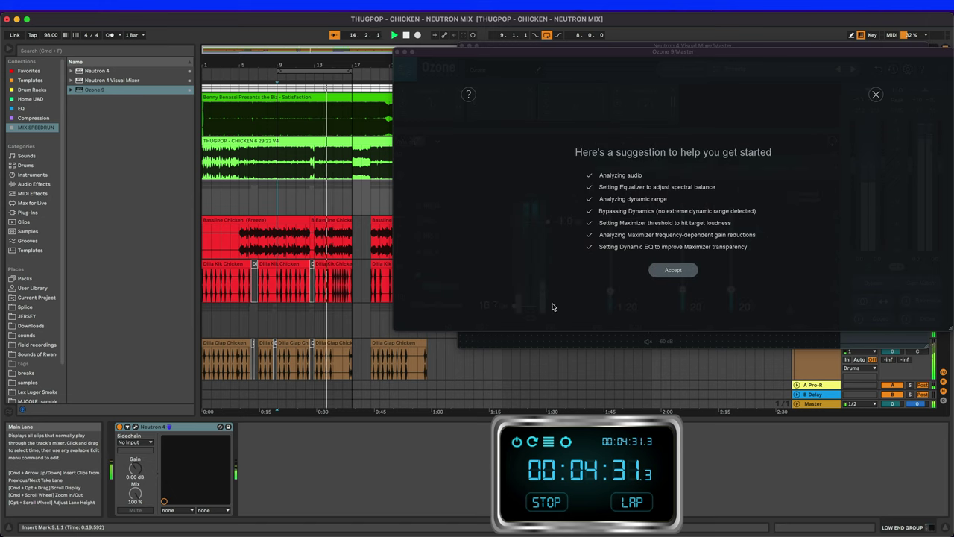
click(672, 270)
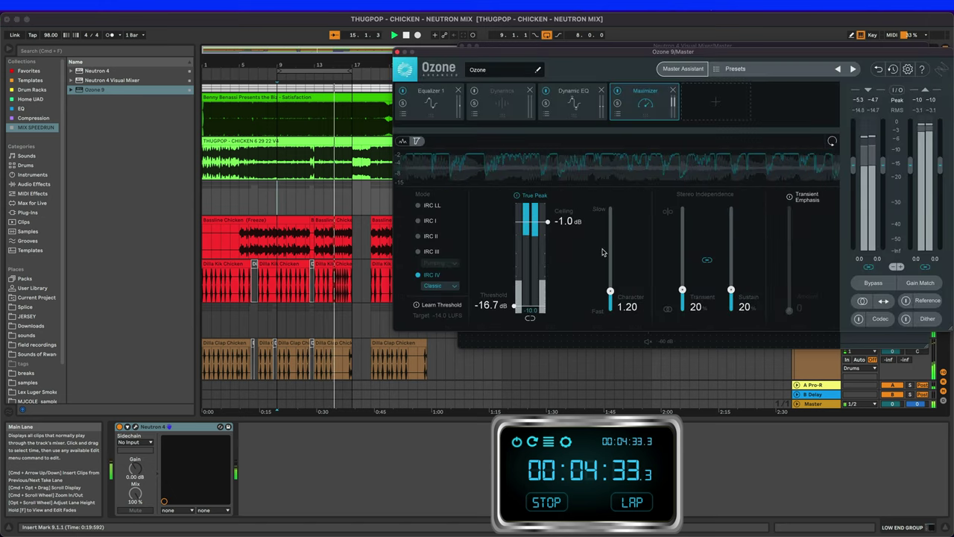
Step: Stop playback and halt the Mr Stopwatch timer
click(356, 204)
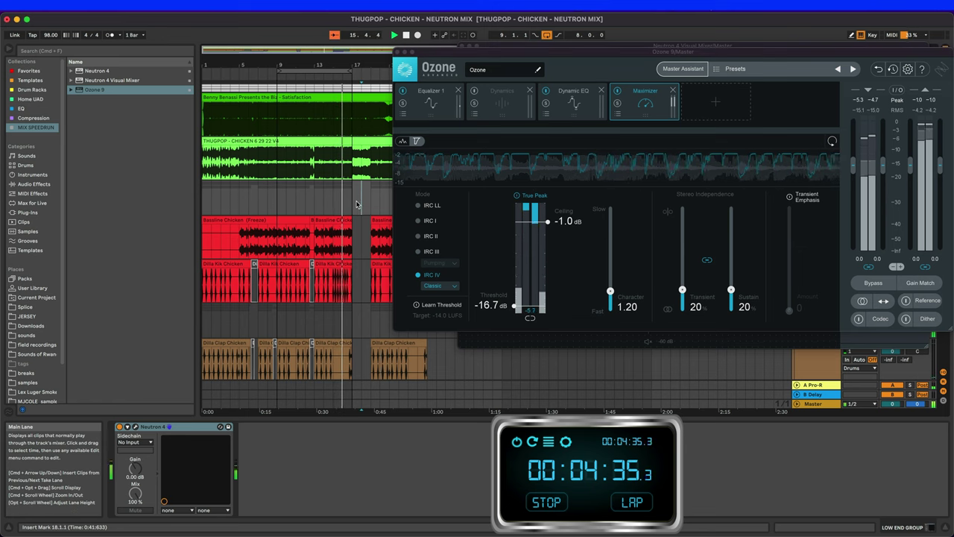
click(591, 4)
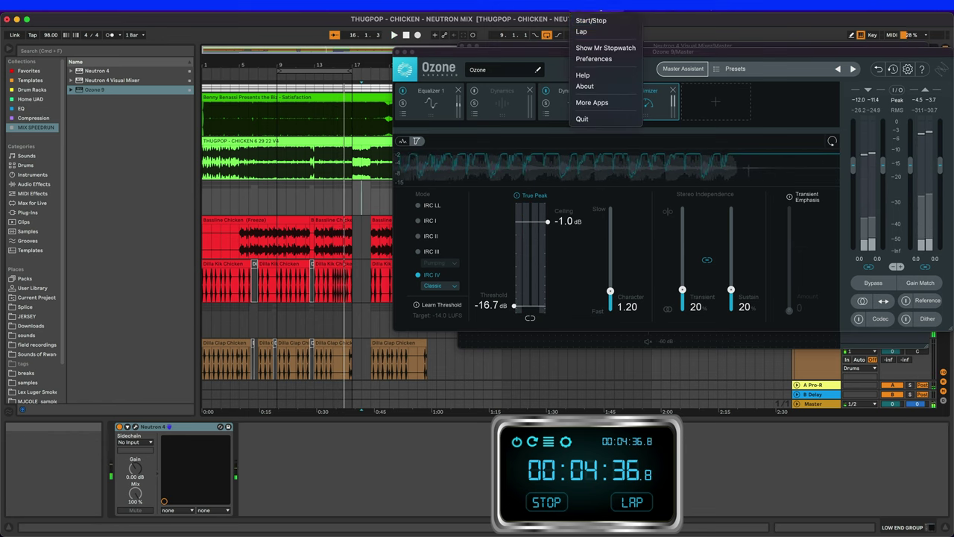
click(591, 20)
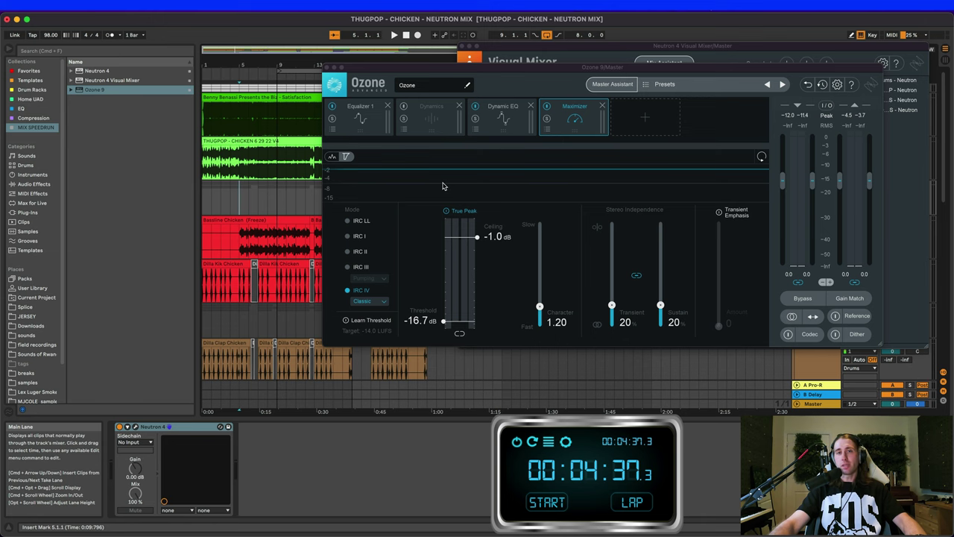
Step: Close the Ozone 9 window, search the plug-ins for "youlean" and insert Youlean Loudness Meter 2 on the Master track
click(326, 68)
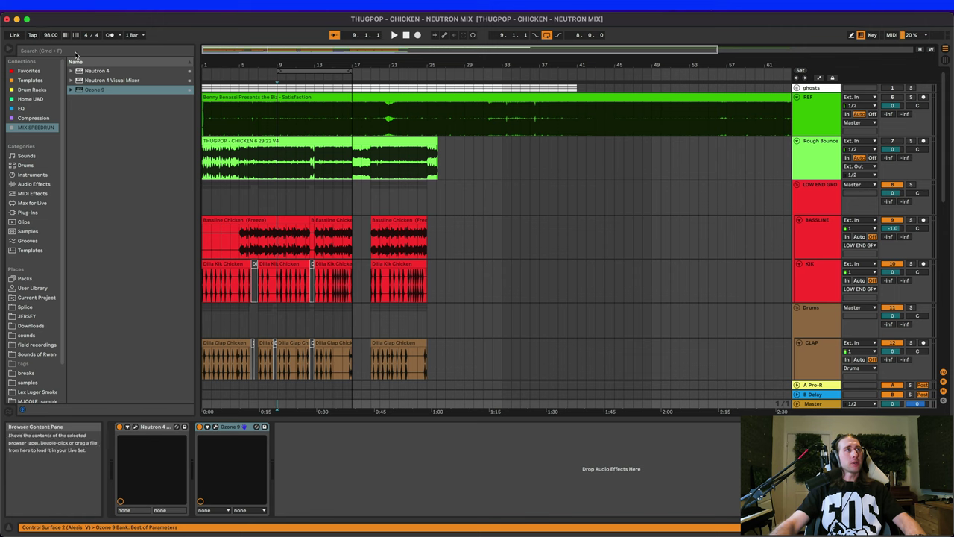
click(74, 54)
text(youlean)
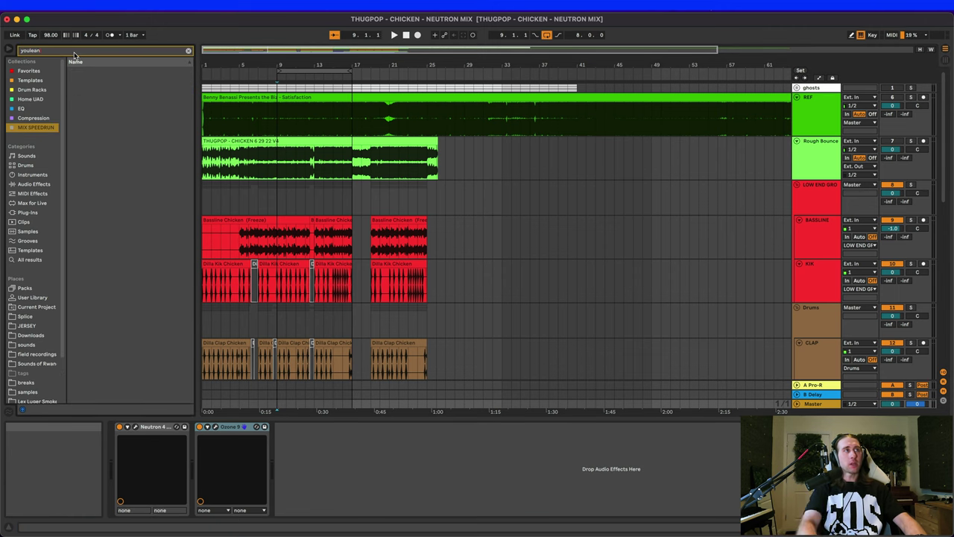
click(36, 212)
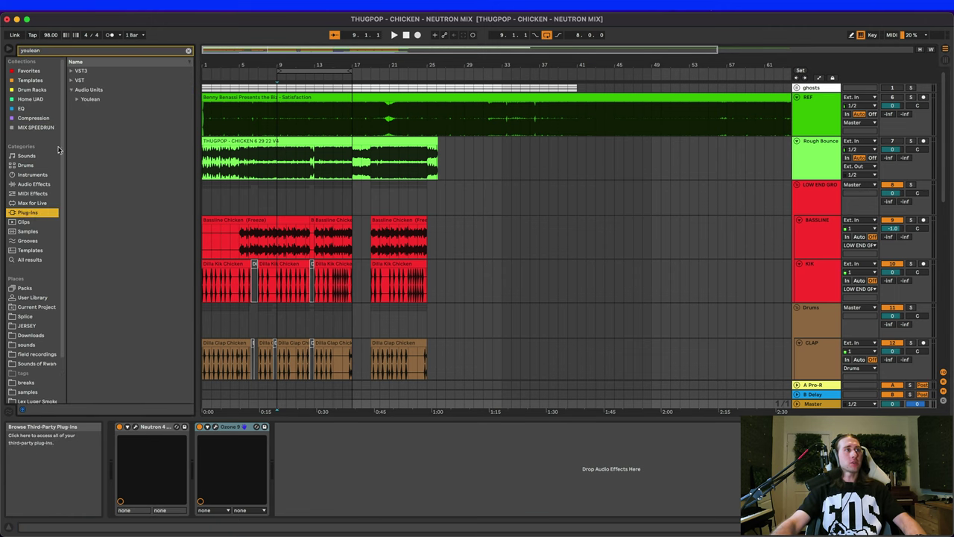
click(77, 100)
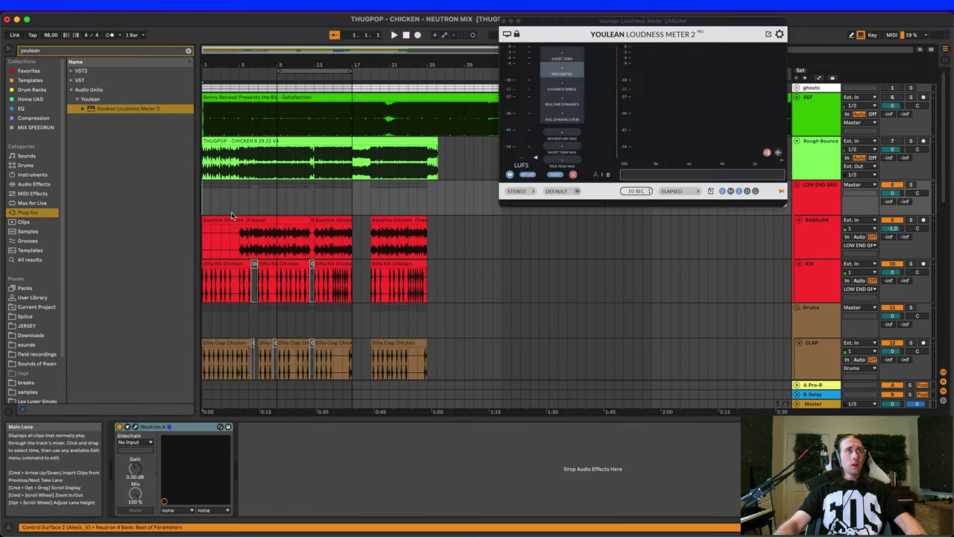
Step: Play the song from bar 1 and compare the mix with the Rough Bounce track by toggling that track's solo
click(240, 214)
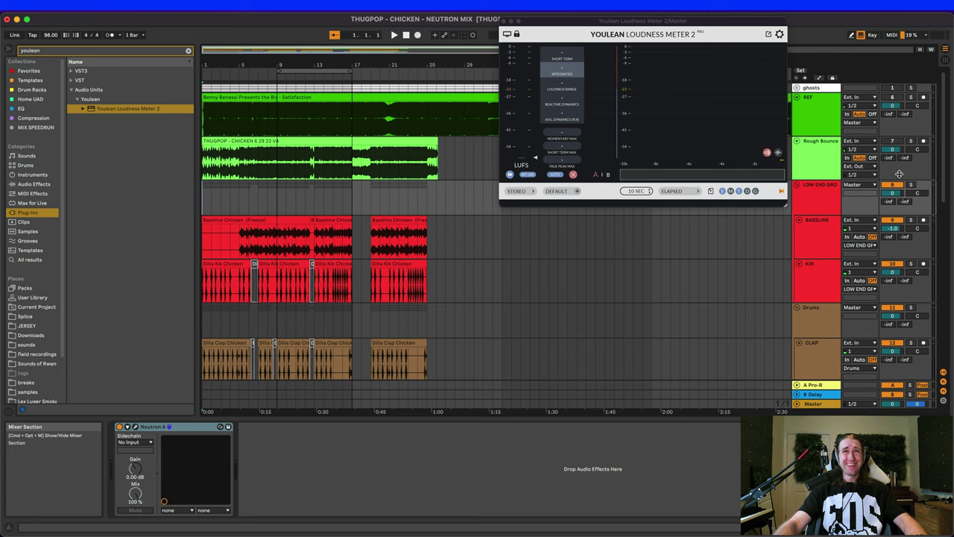
key(space)
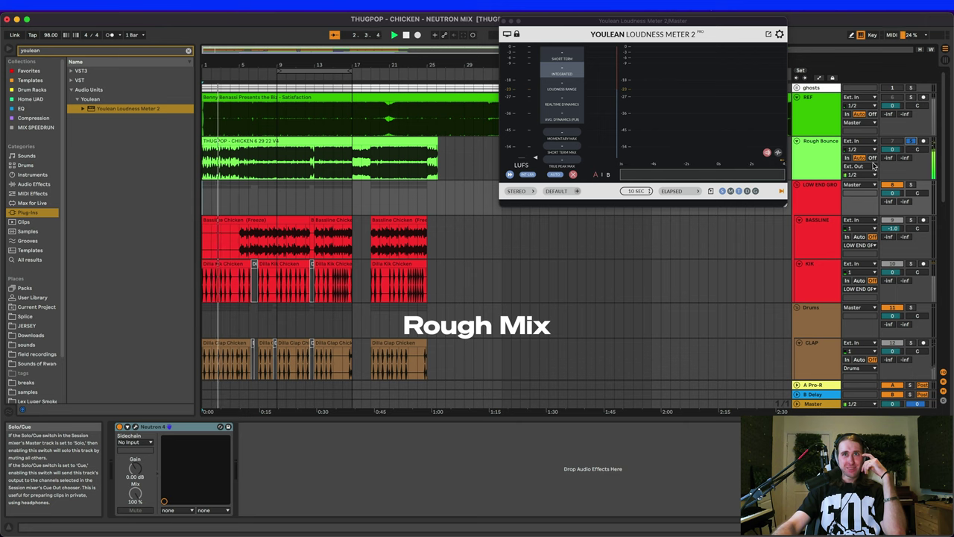
click(910, 142)
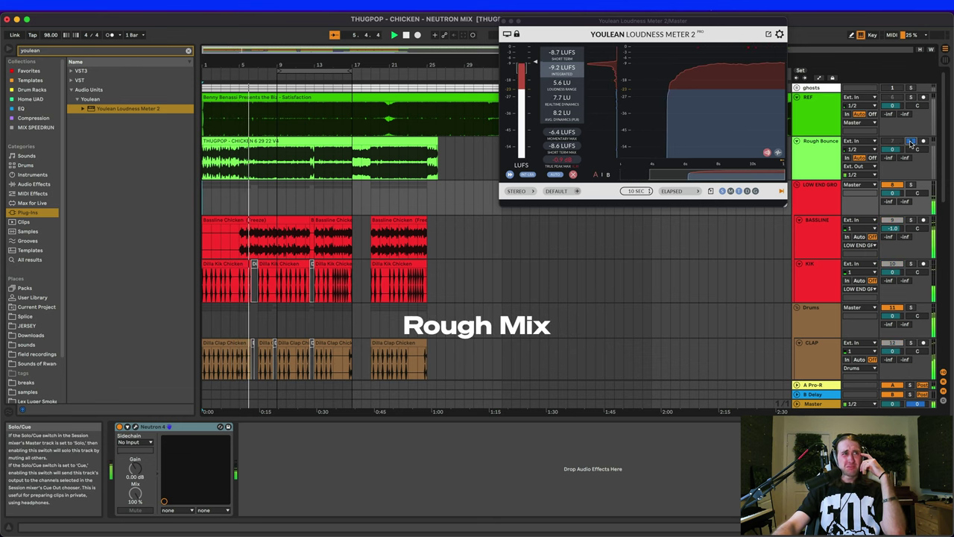
click(910, 142)
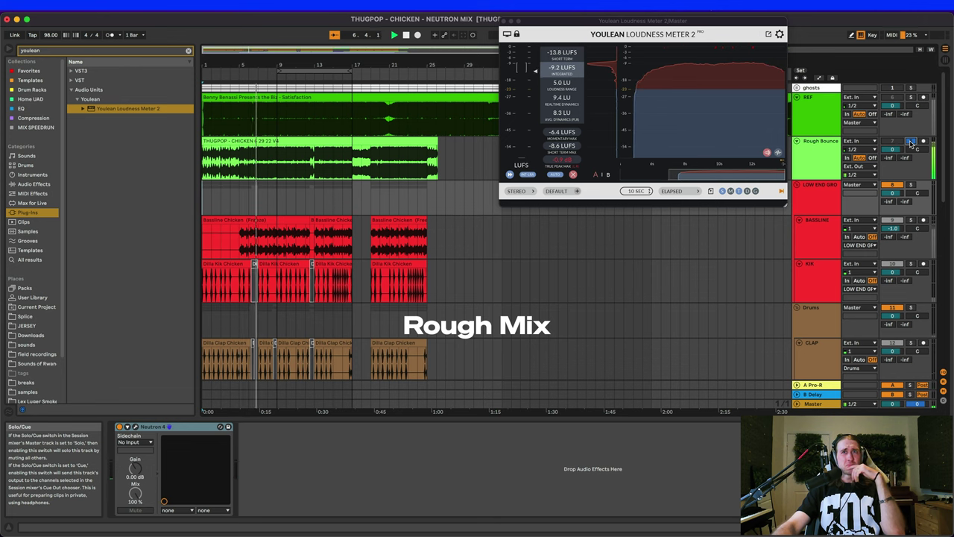
click(911, 141)
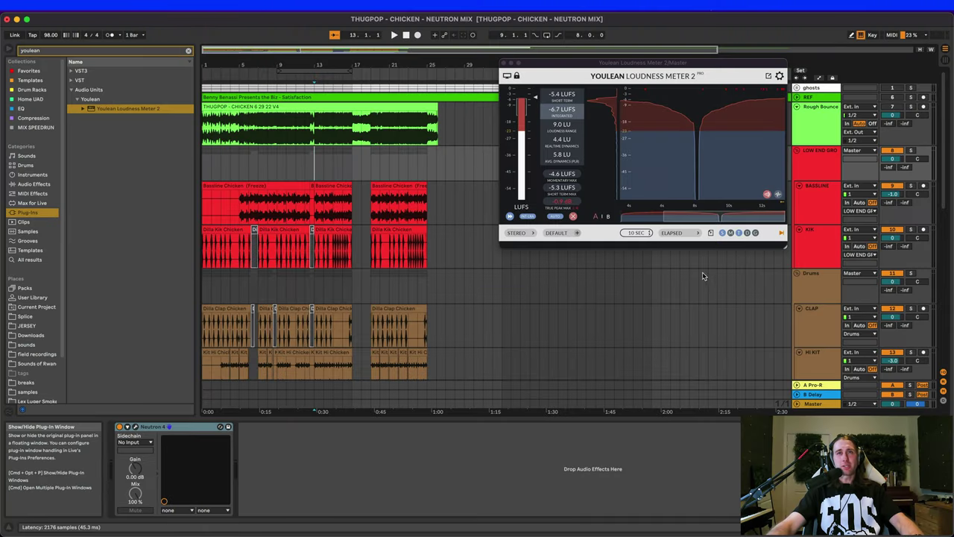
Step: Play the LOW END GROUP soloed from bar 13 and bypass the Equalizer module in its Neutron 4 detailed view
key(super+alt+p)
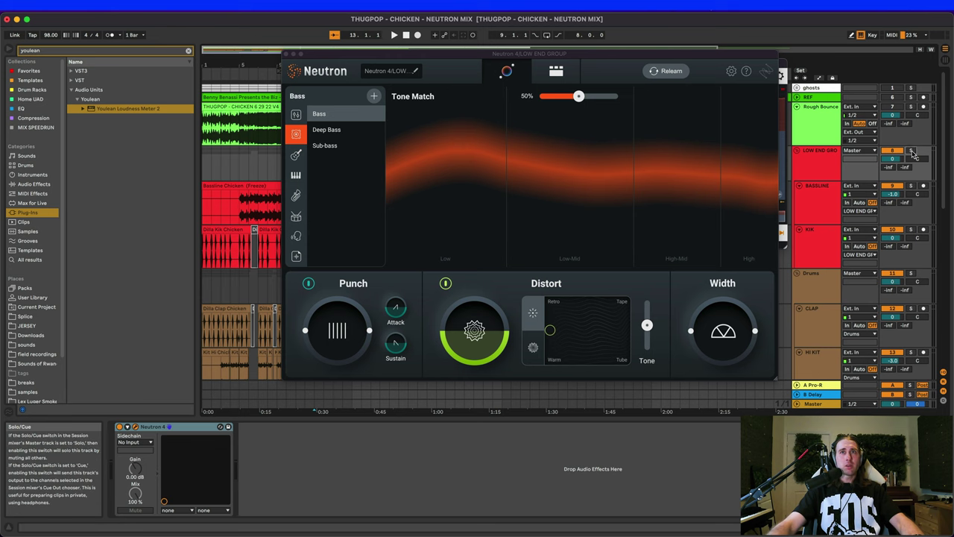
key(space)
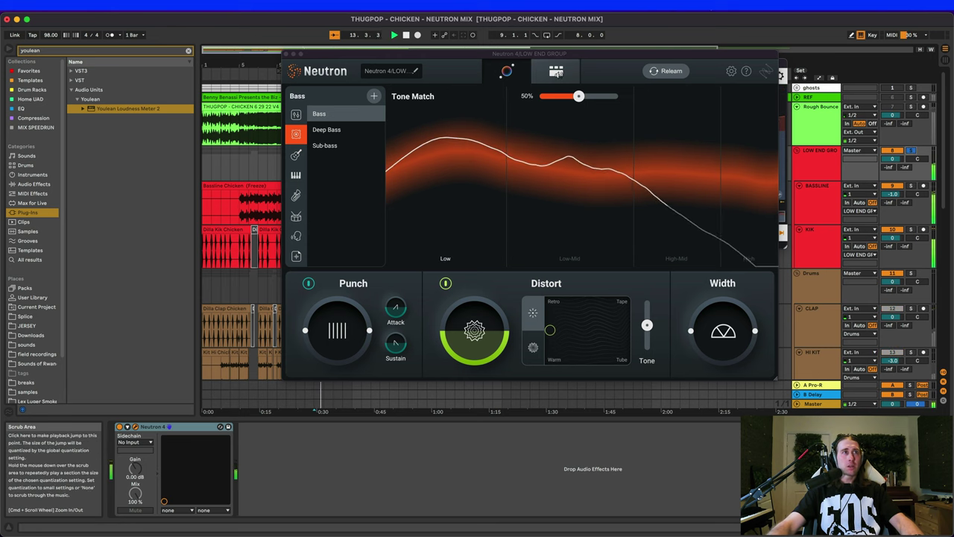
click(556, 72)
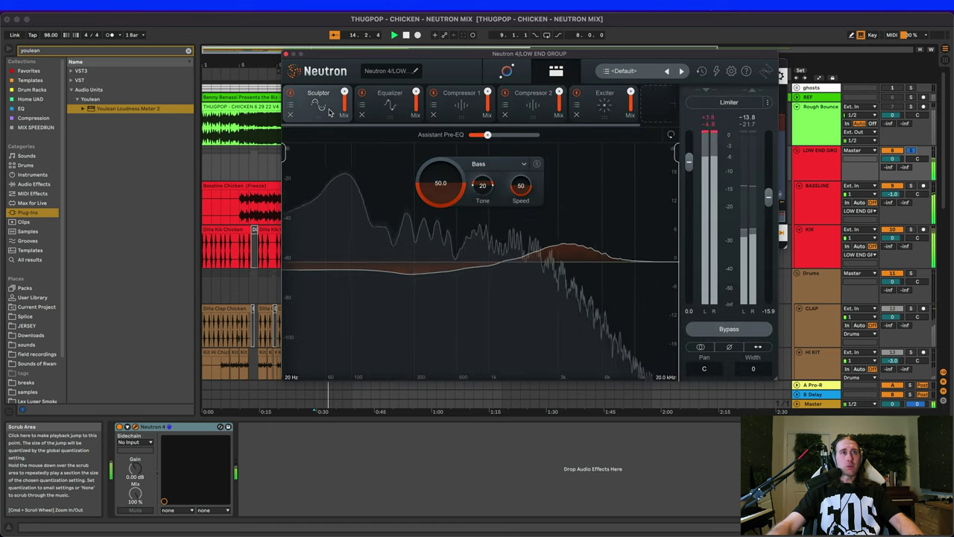
click(391, 108)
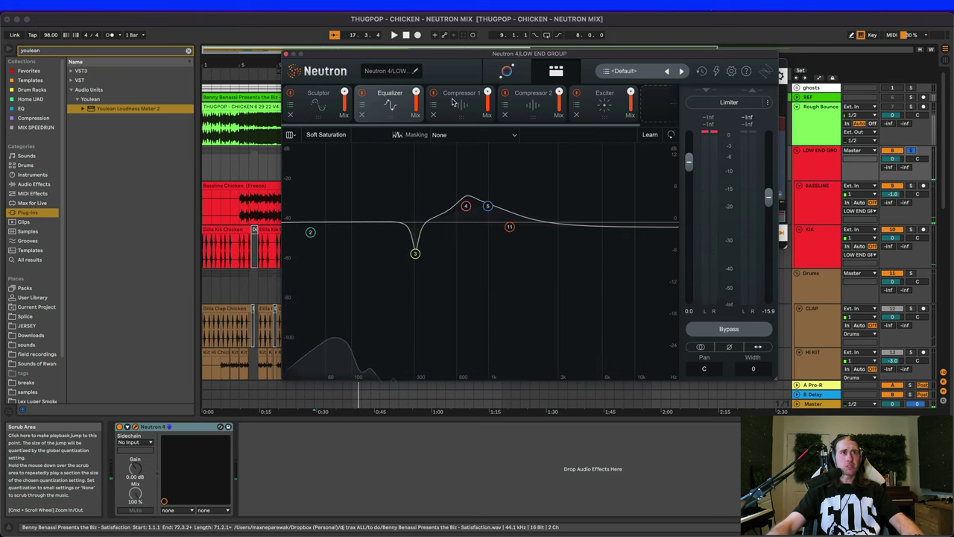
click(363, 95)
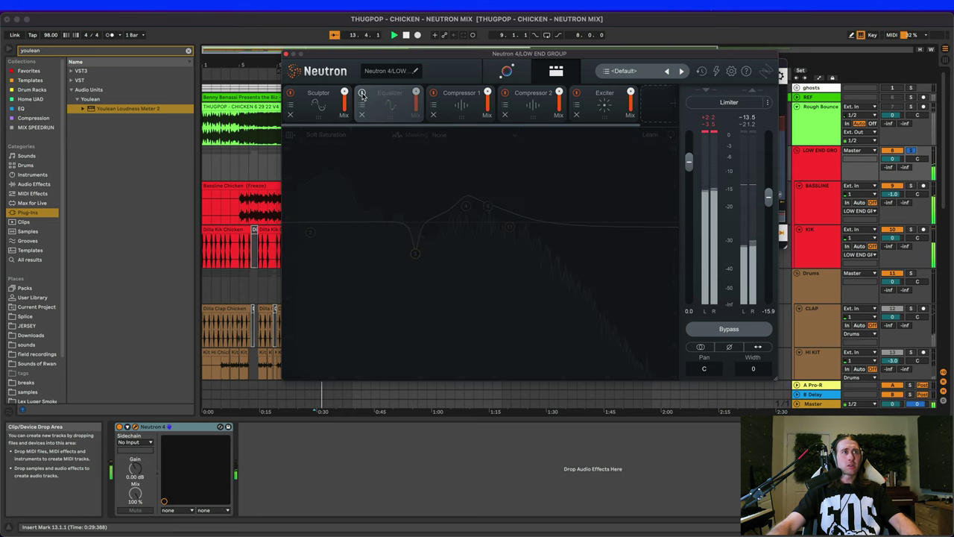
Step: Re-enable the Equalizer module on the LOW END GROUP and play the soloed group from bar 7 to check its EQ curve
click(363, 95)
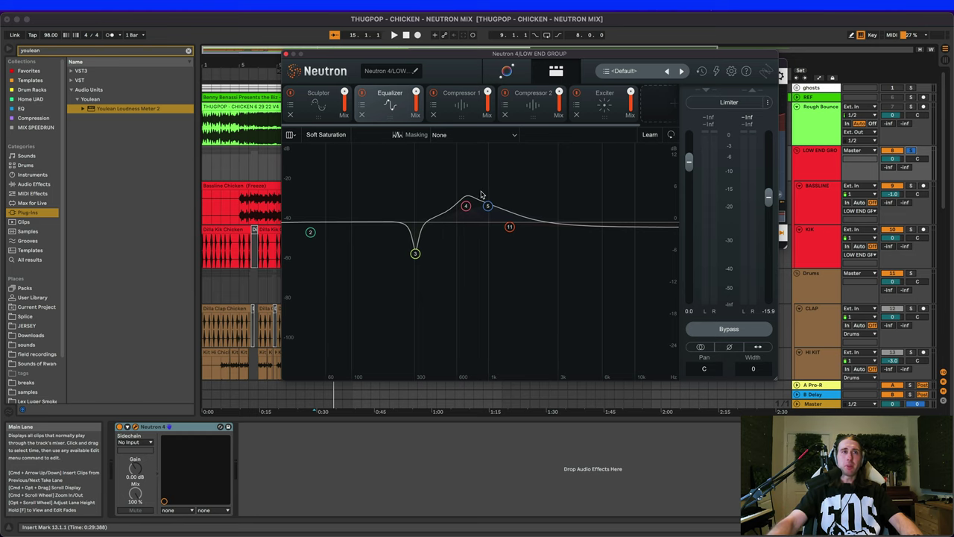
click(258, 176)
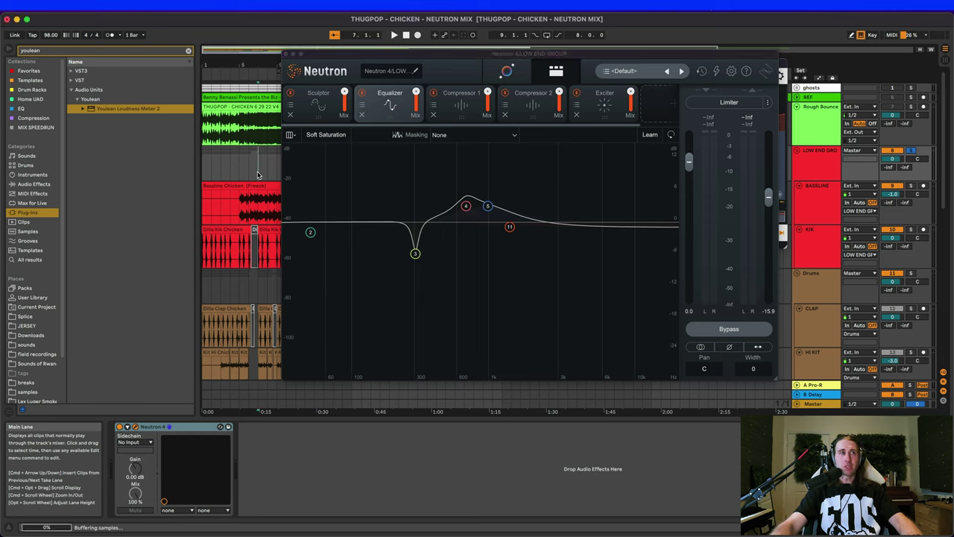
key(space)
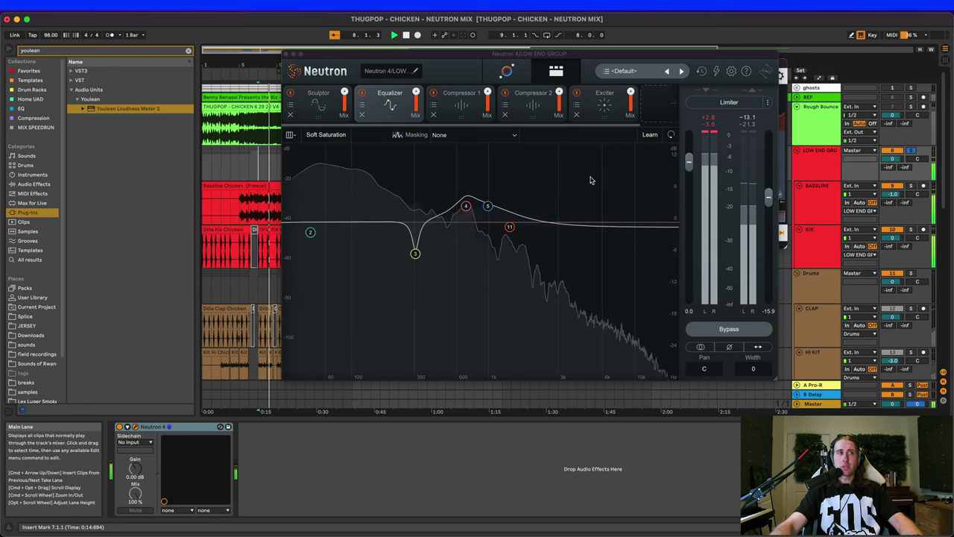
key(space)
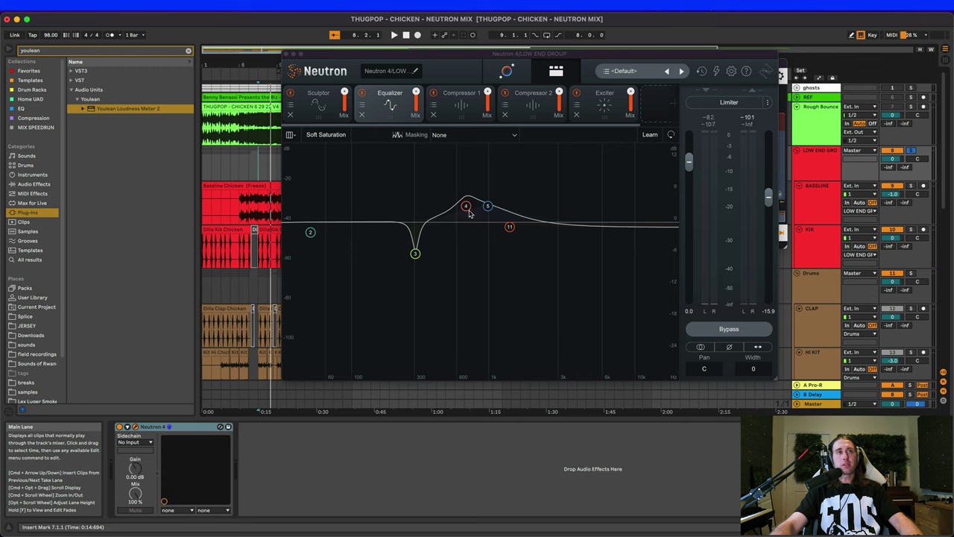
Step: Play the LOW END GROUP and examine Compressor 1 and the low and high bands of the Exciter
click(460, 96)
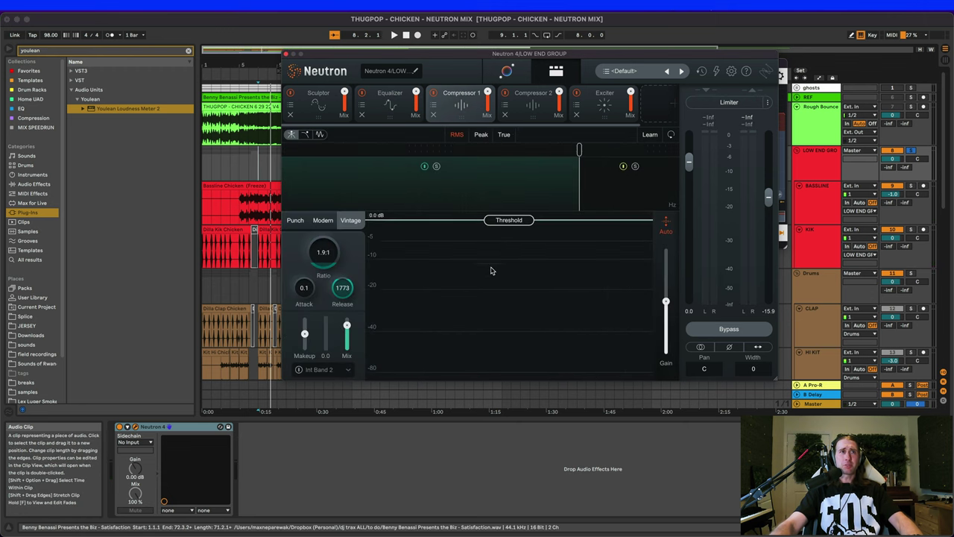
key(space)
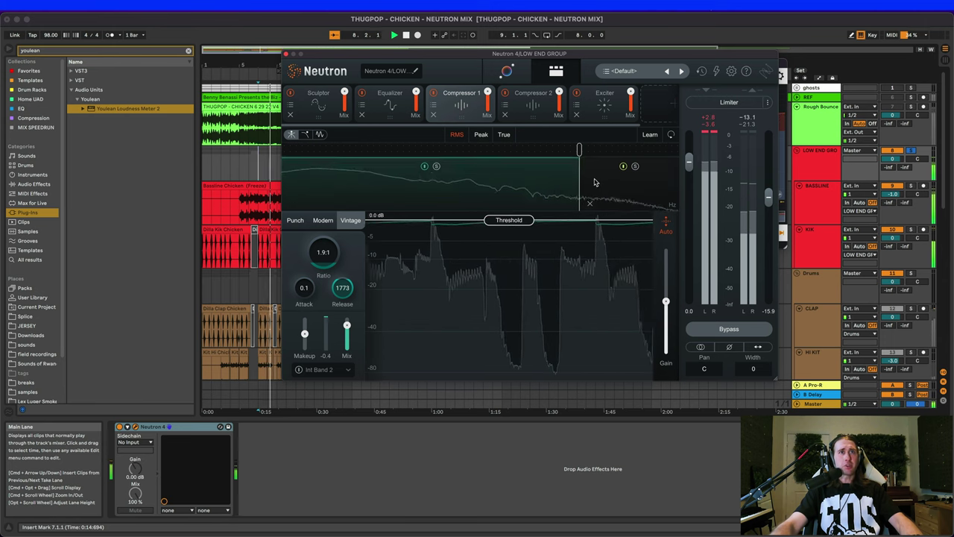
click(604, 104)
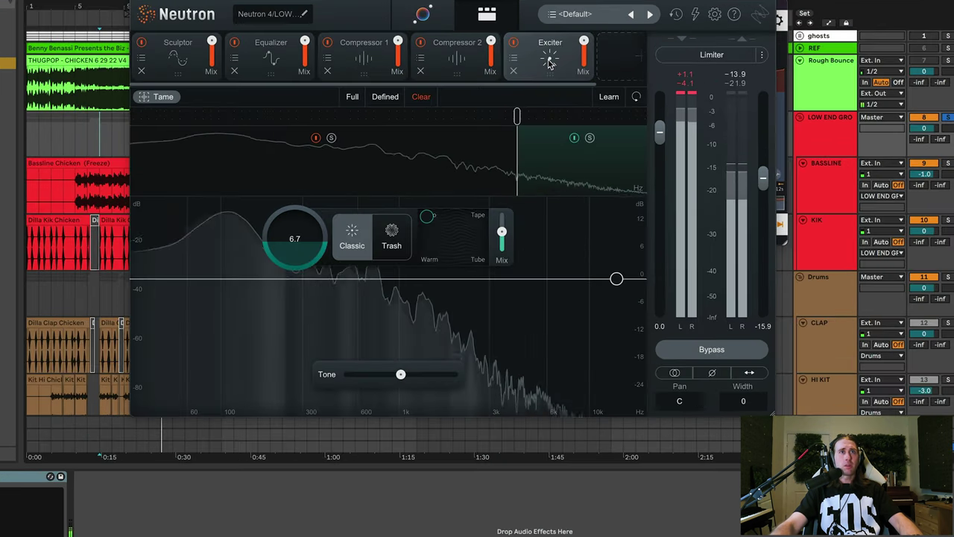
click(412, 165)
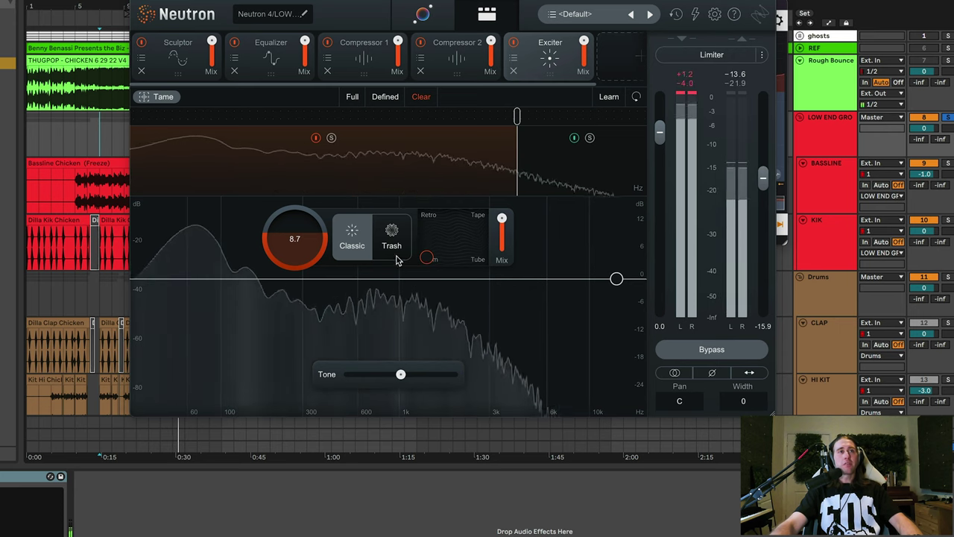
Step: Replay the LOW END GROUP and compare its sound with the Exciter module bypassed and enabled
key(space)
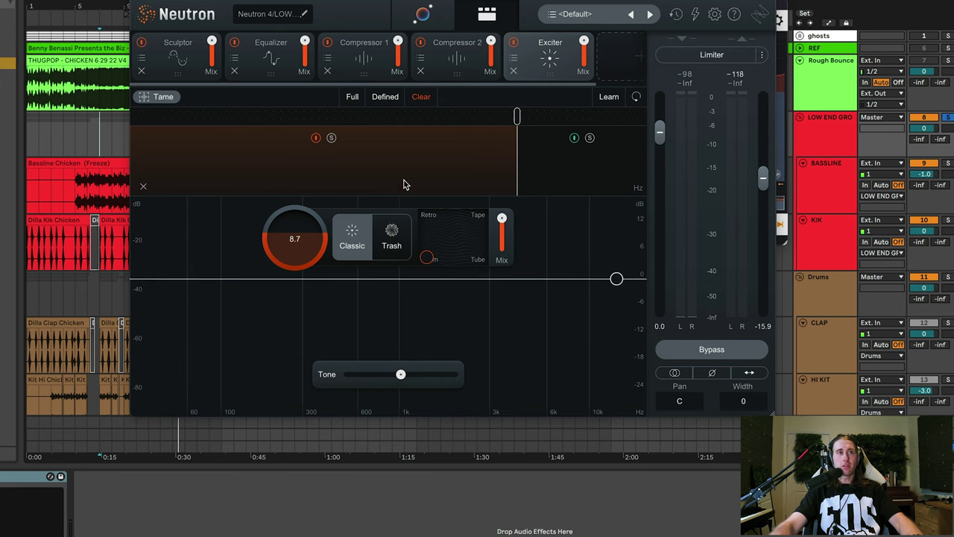
key(space)
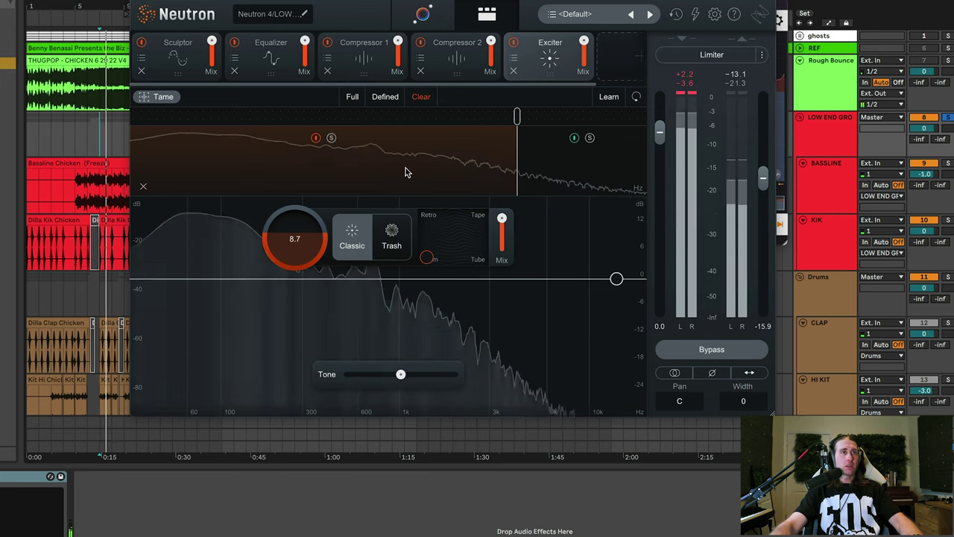
click(513, 42)
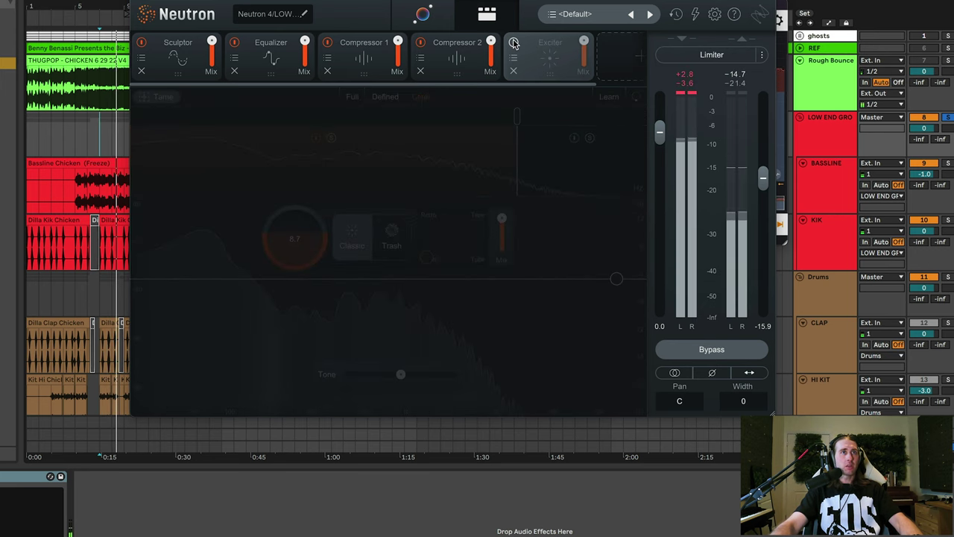
click(514, 43)
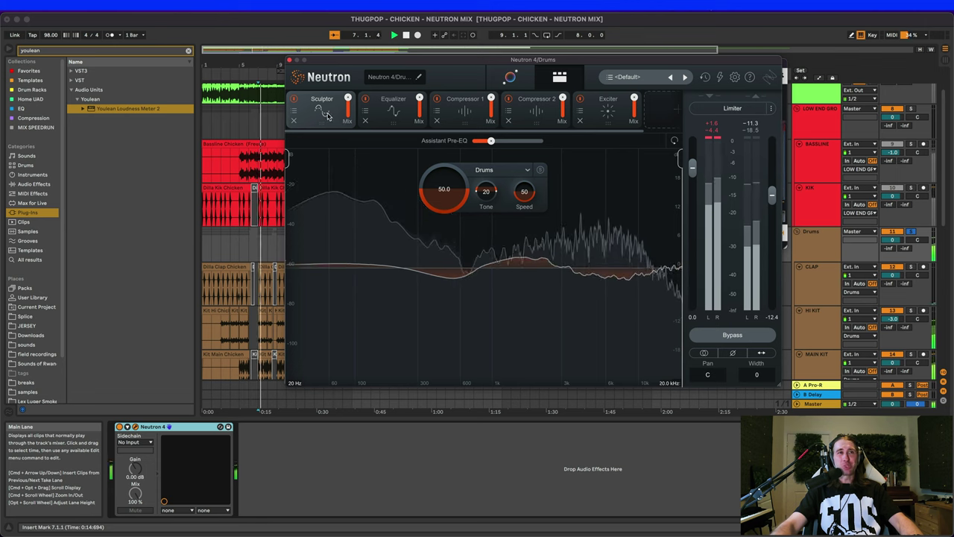
Step: Examine the Equalizer, both Compressors and the Exciter in Neutron 4 on the soloed Drums group during playback
click(397, 112)
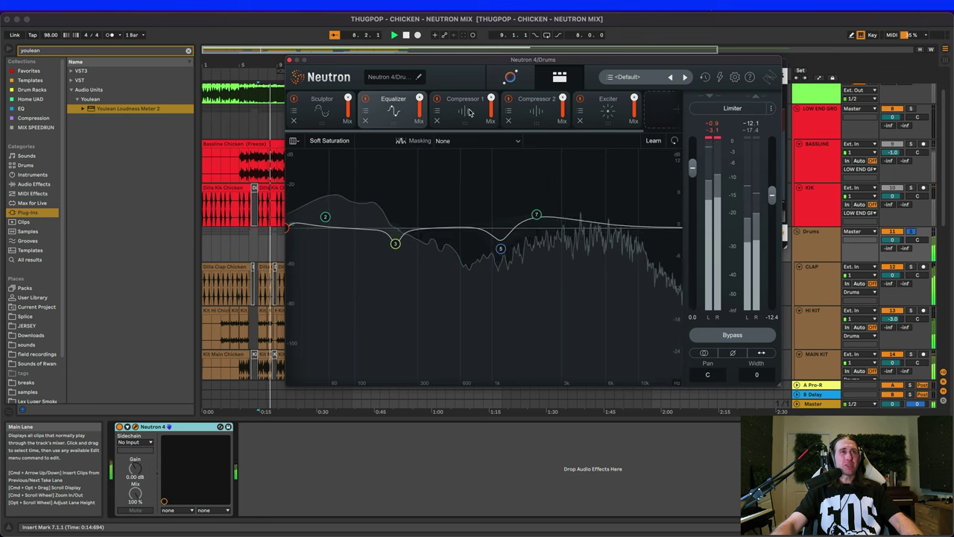
click(467, 112)
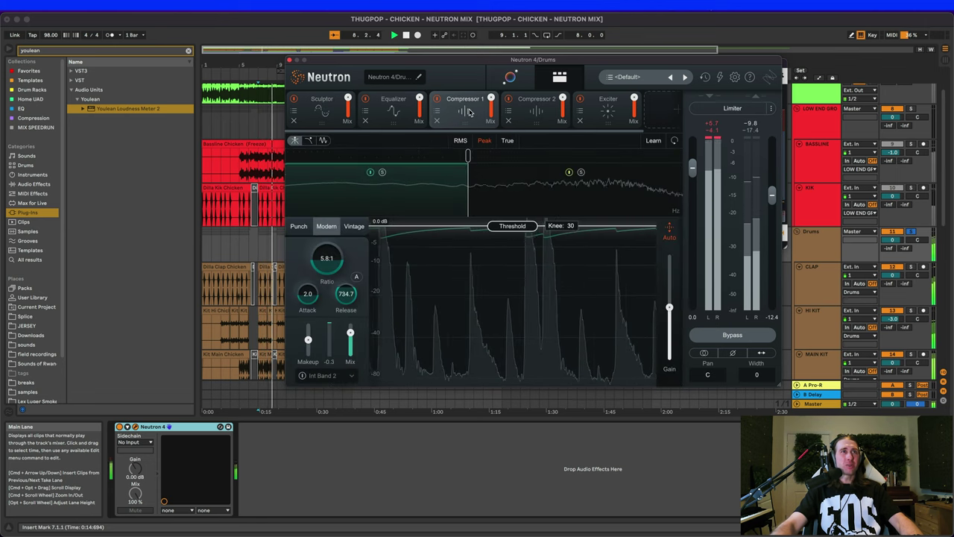
click(535, 111)
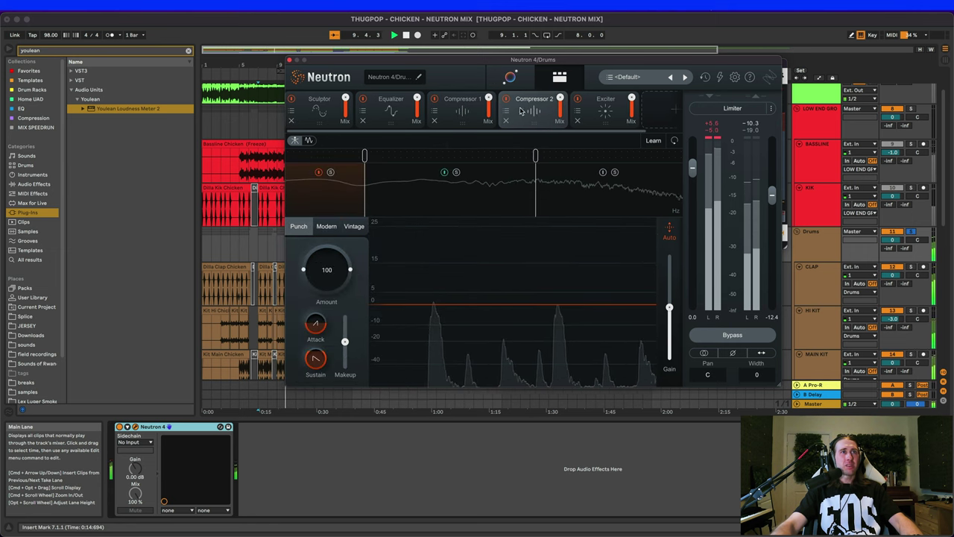
click(605, 111)
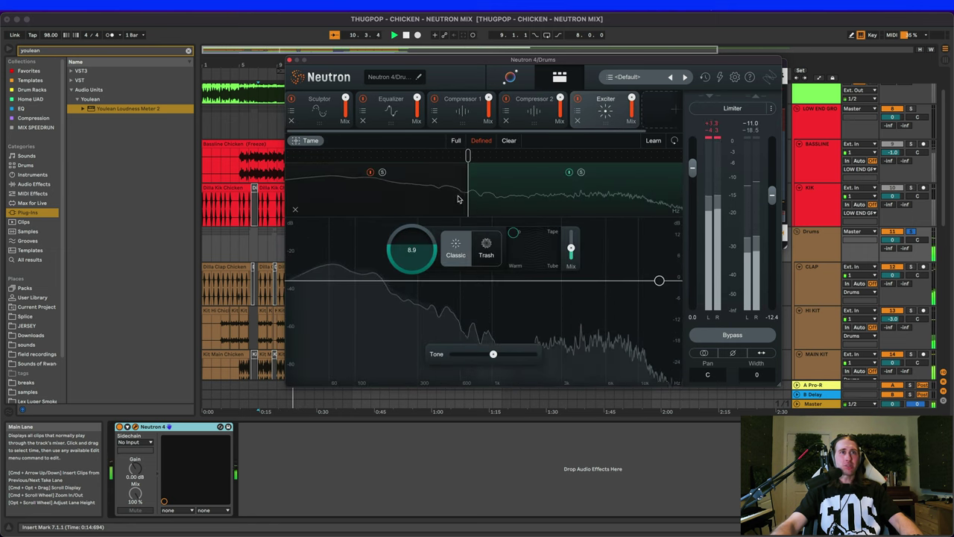
key(space)
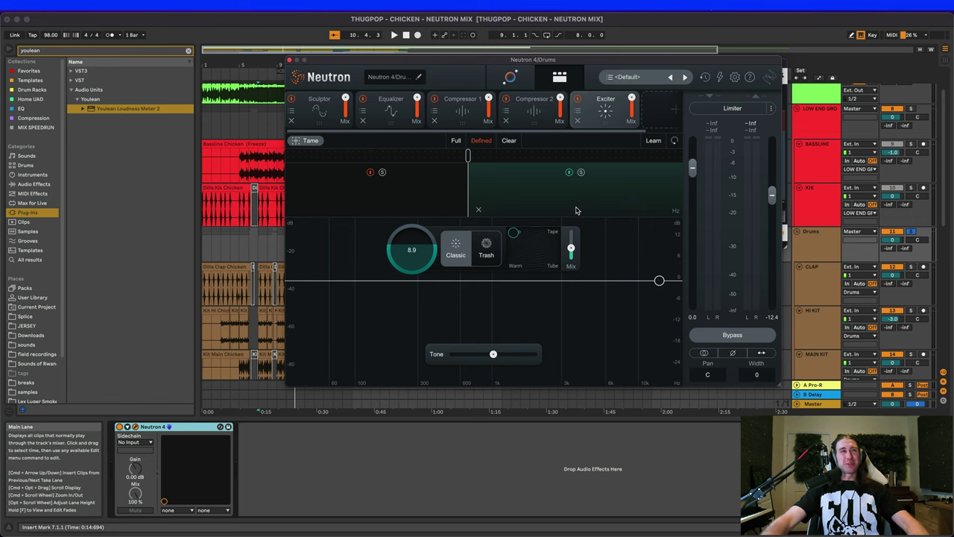
click(462, 111)
click(390, 108)
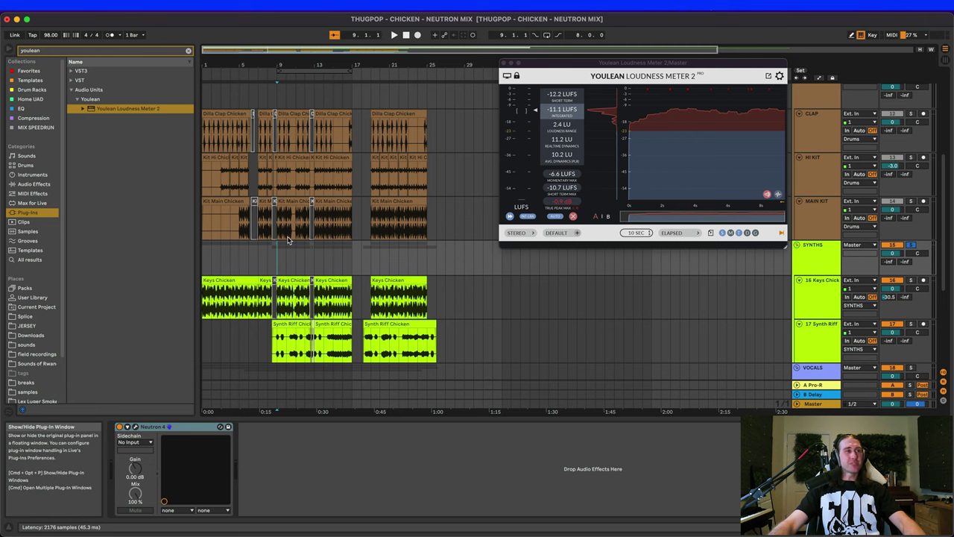
Step: Play the soloed SYNTHS group from bar 9 and examine the Equalizer in its Neutron 4 detailed view
key(space)
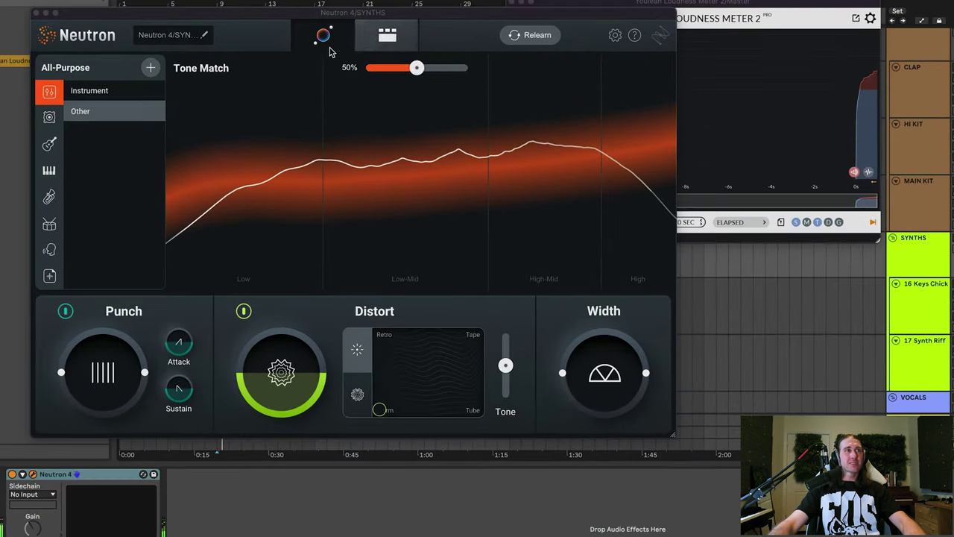
click(387, 35)
click(181, 87)
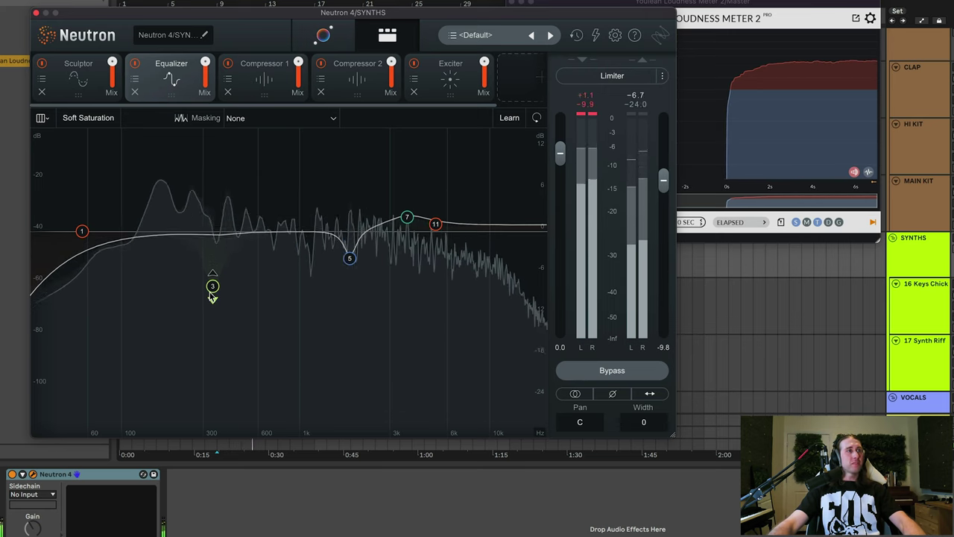
key(space)
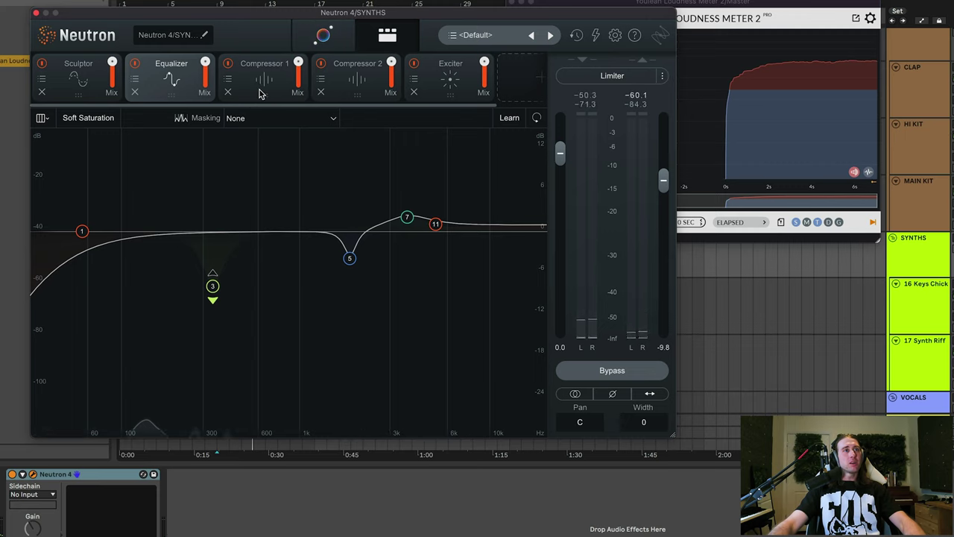
Step: Replay the SYNTHS group and compare its sound with the Equalizer module bypassed and enabled
key(space)
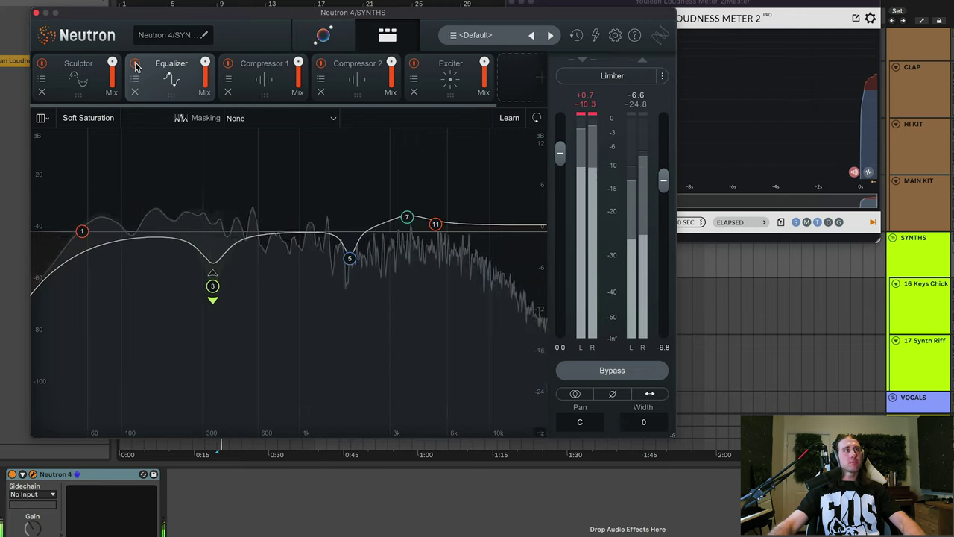
click(135, 64)
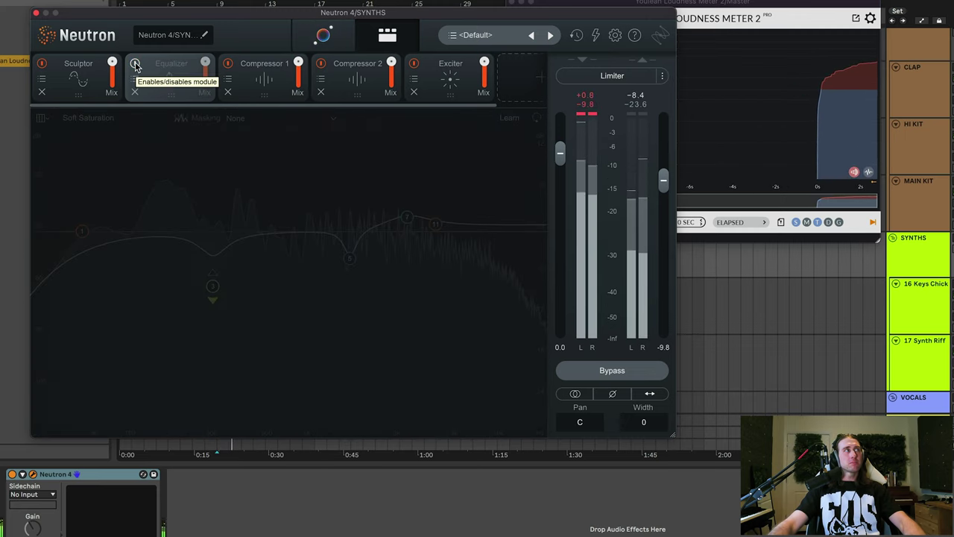
click(135, 64)
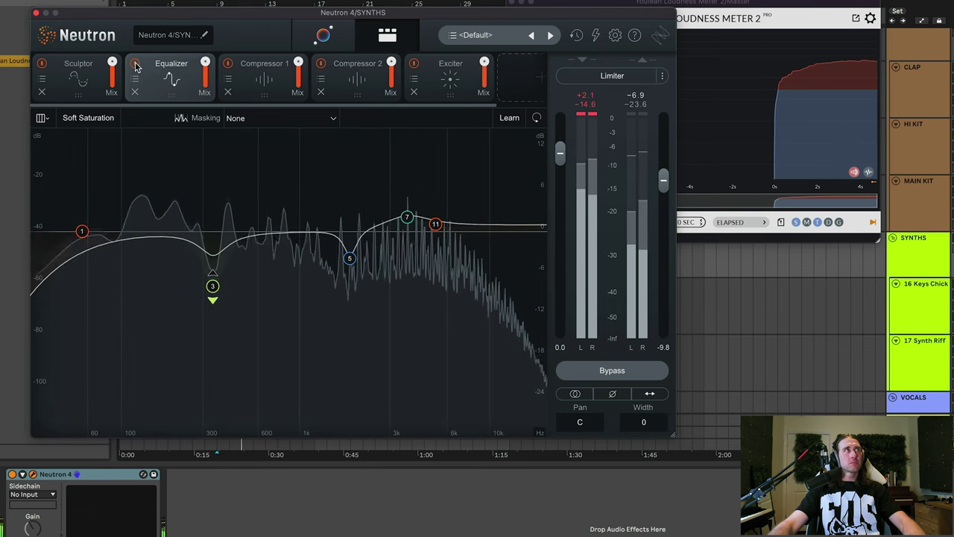
key(space)
Step: Inspect EQ band 3, the Exciter and both Compressors on the SYNTHS group, finishing by closing its Neutron 4 window
click(212, 286)
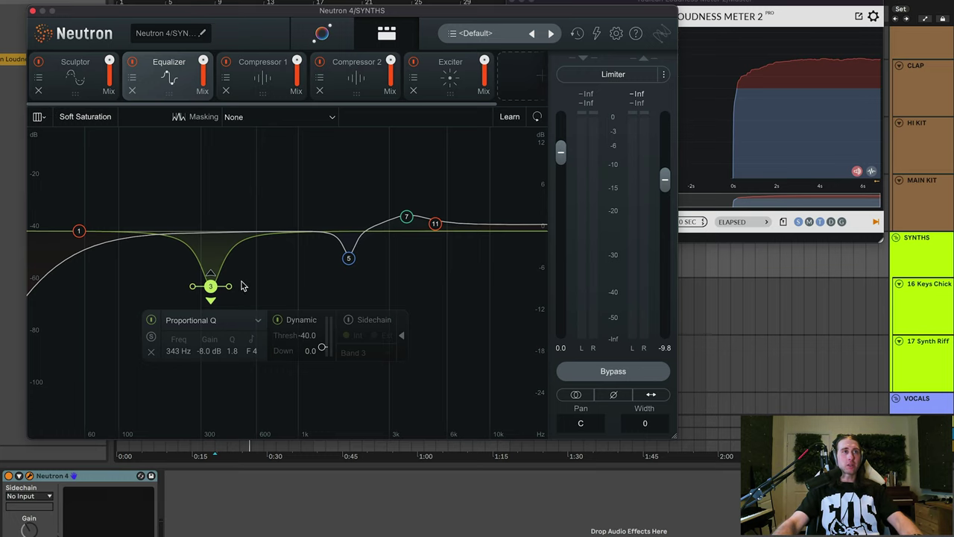
click(431, 82)
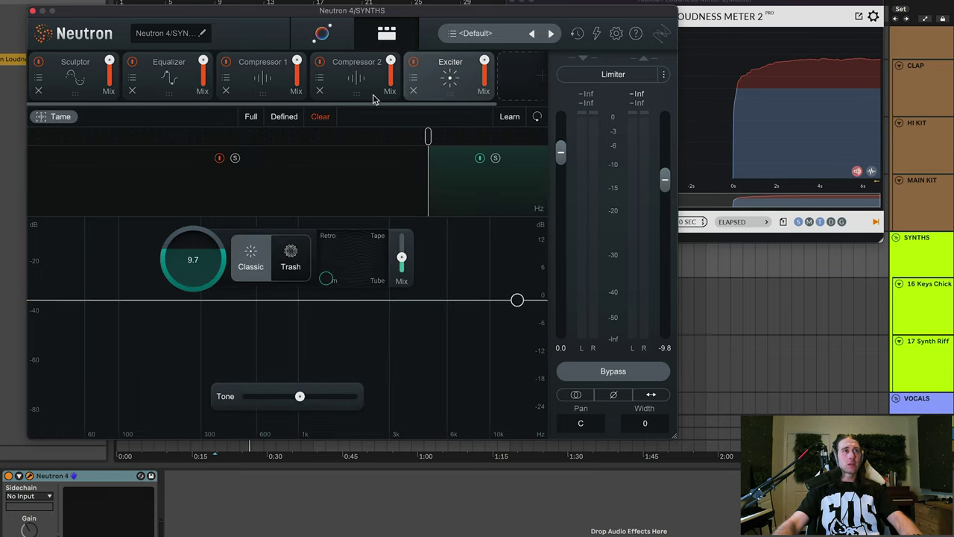
key(space)
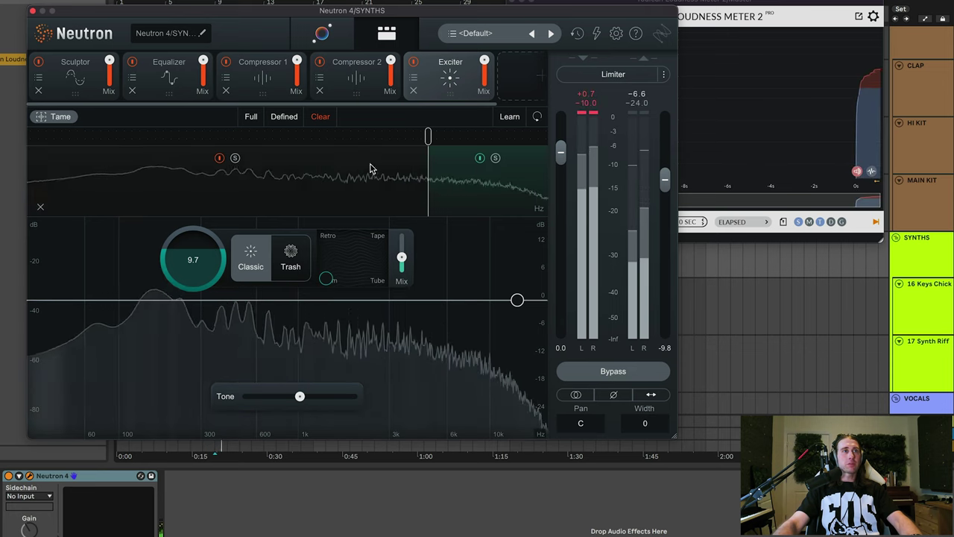
click(233, 60)
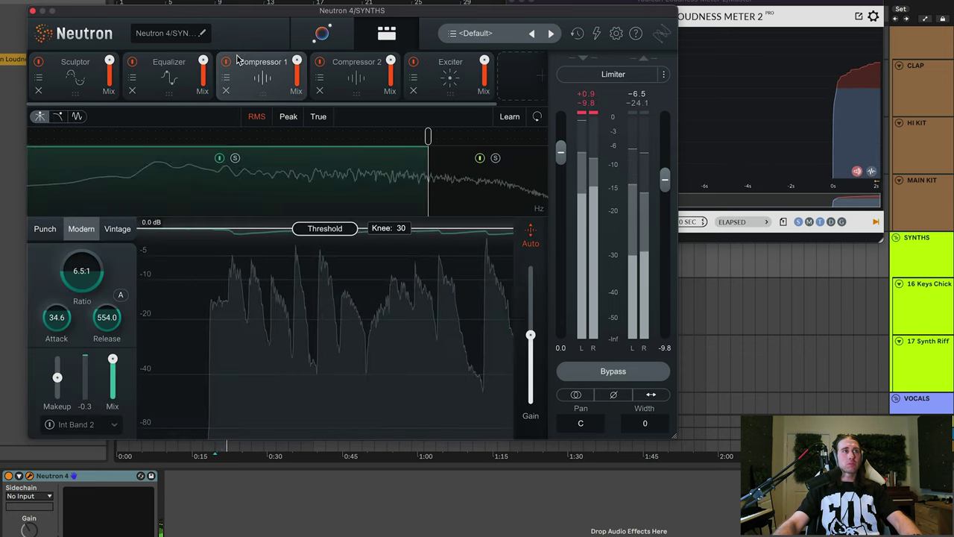
click(356, 77)
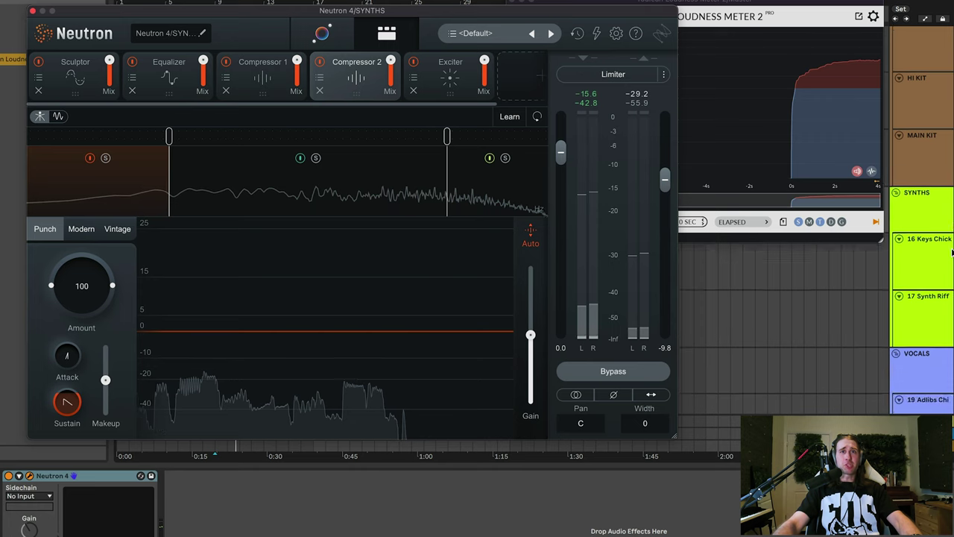
click(33, 12)
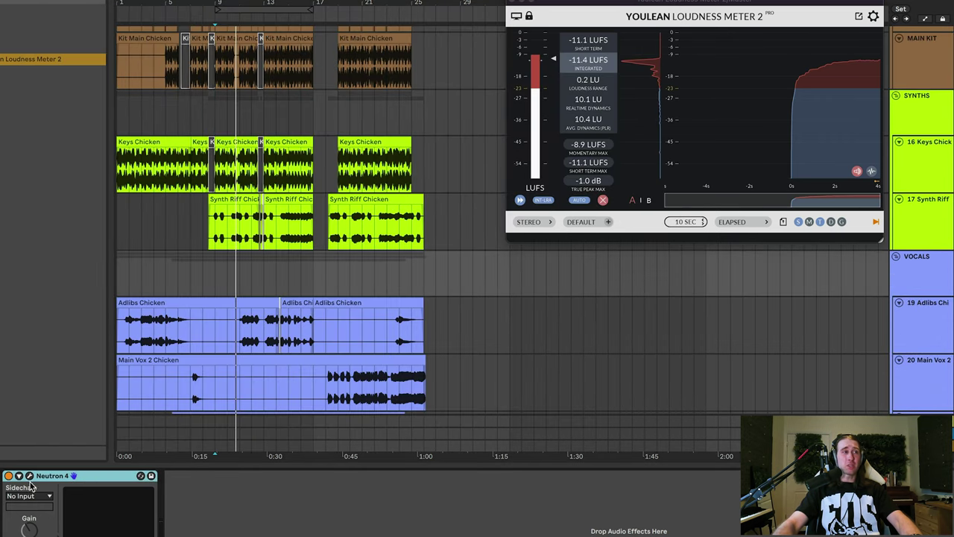
Step: Open Neutron 4 on the VOCALS group and examine its Sculptor and Equalizer in the detailed view while playing the group soloed
click(29, 475)
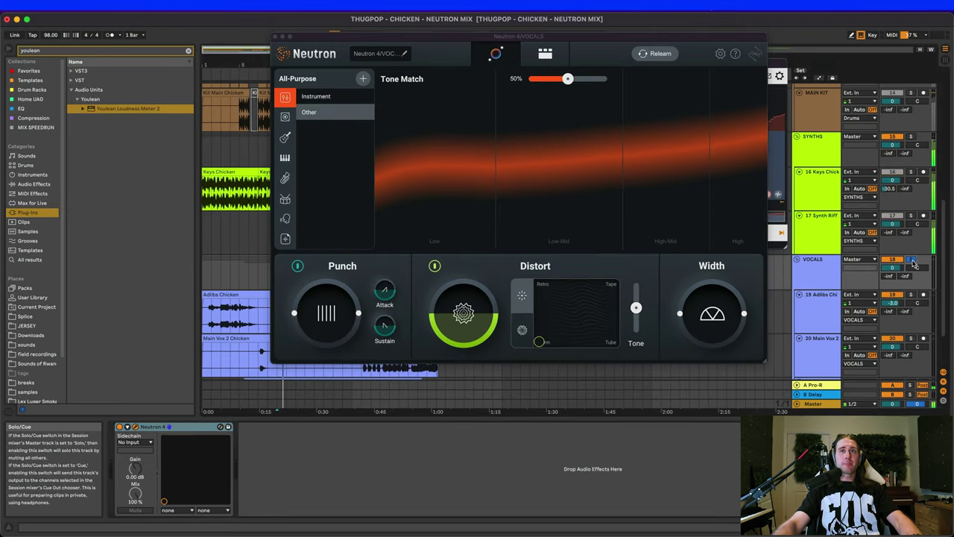
click(552, 55)
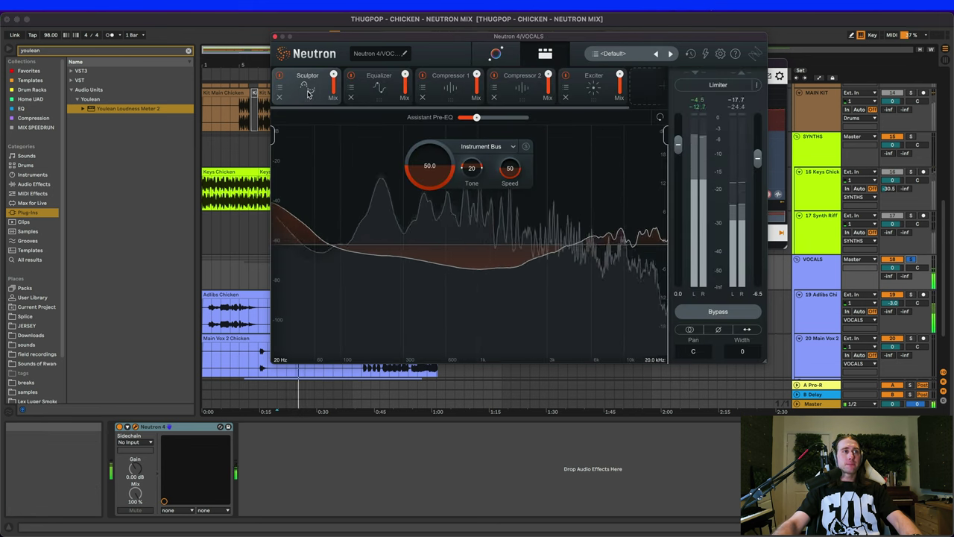
key(space)
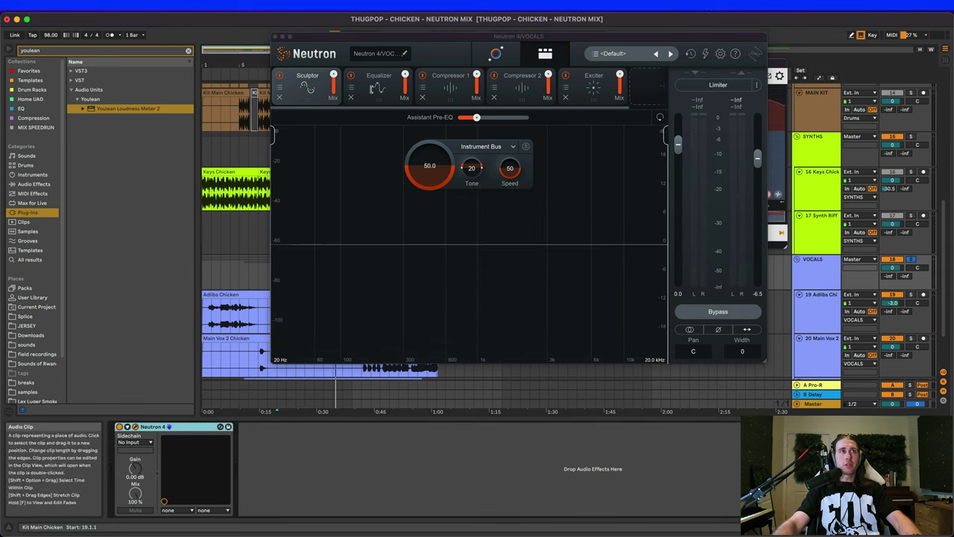
click(377, 90)
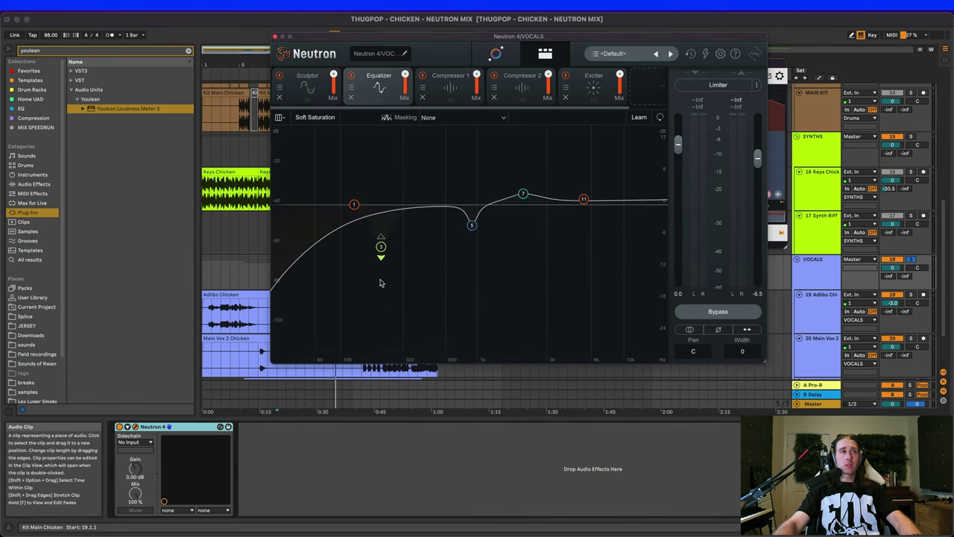
key(space)
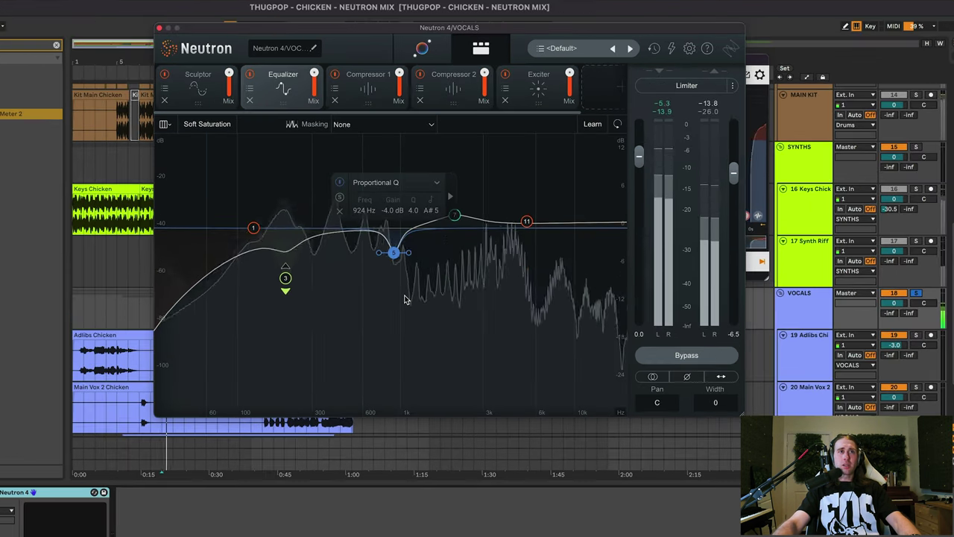
Step: Audition EQ bands 7 and 3 of the VOCALS group's Equalizer in solo during playback
click(456, 217)
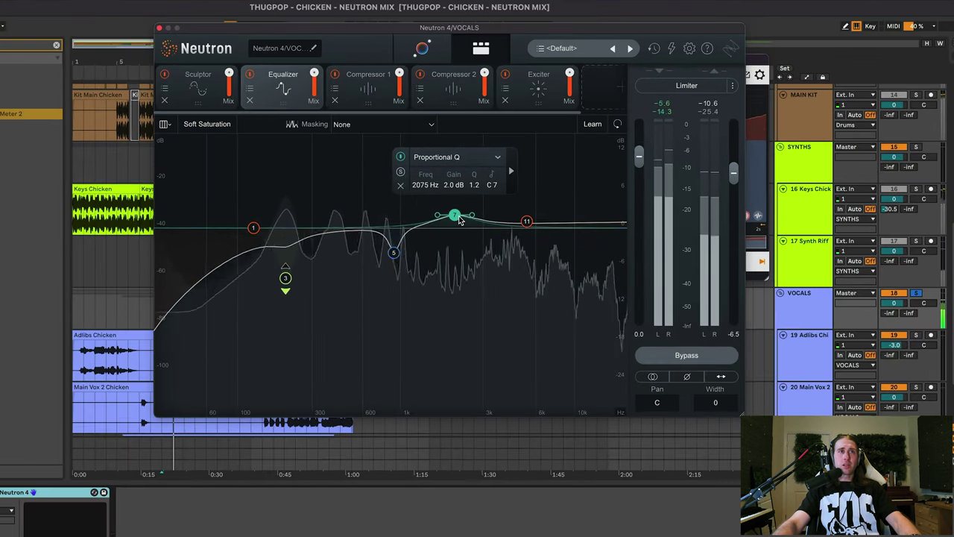
click(400, 173)
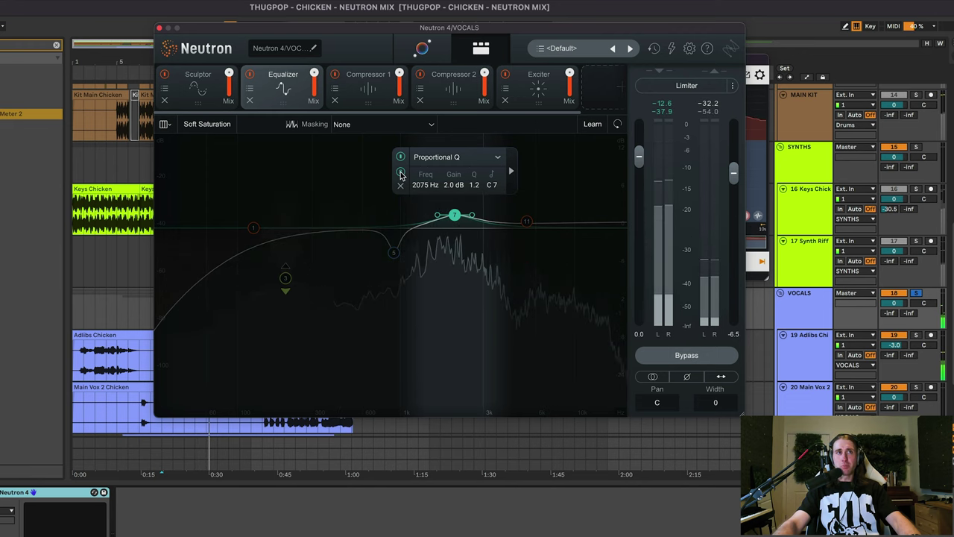
click(399, 174)
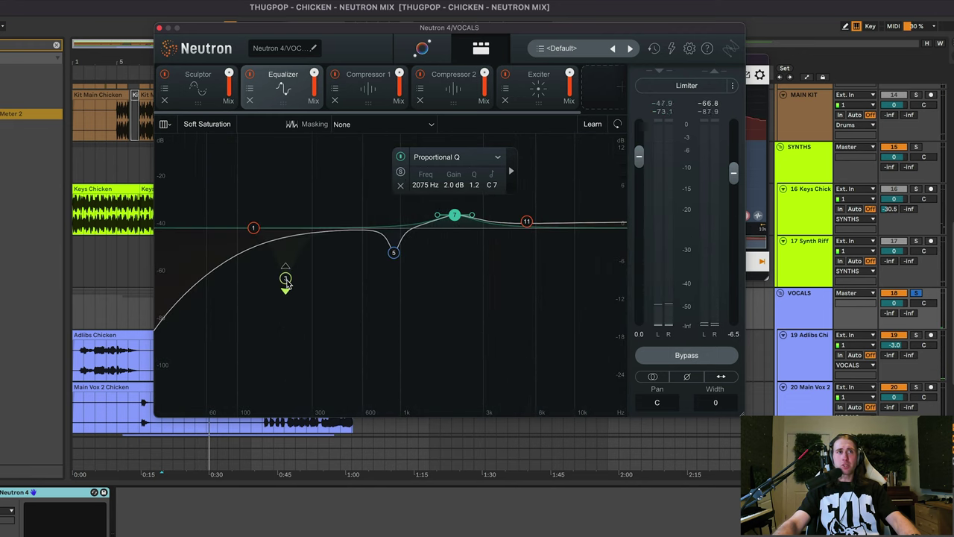
click(285, 279)
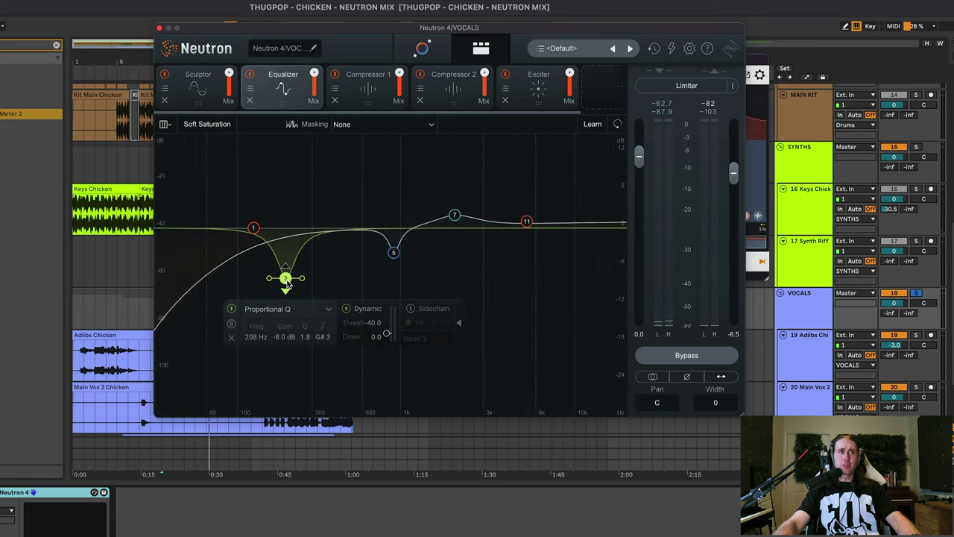
click(232, 325)
key(space)
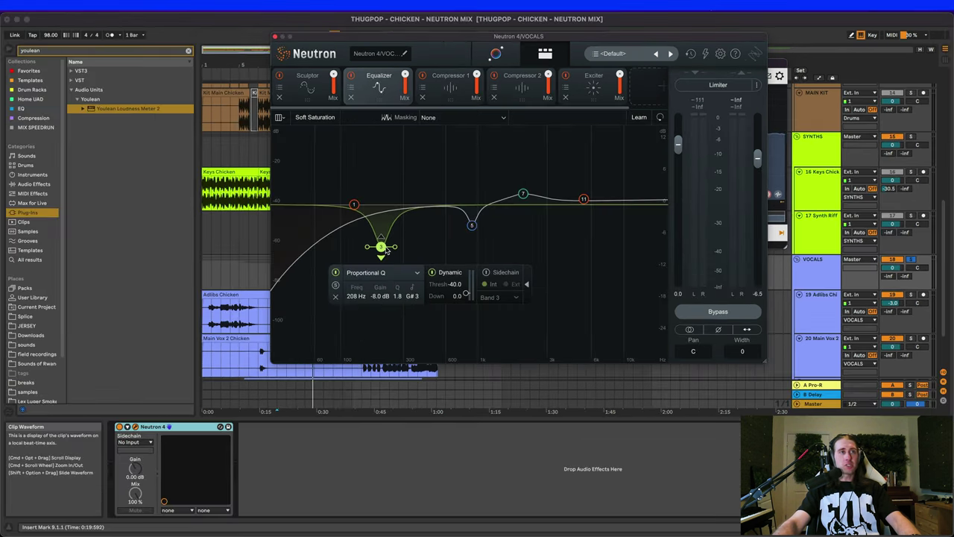
Step: Inspect both Compressors and the Exciter on the VOCALS group during playback, finishing by closing its Neutron 4 window
click(463, 95)
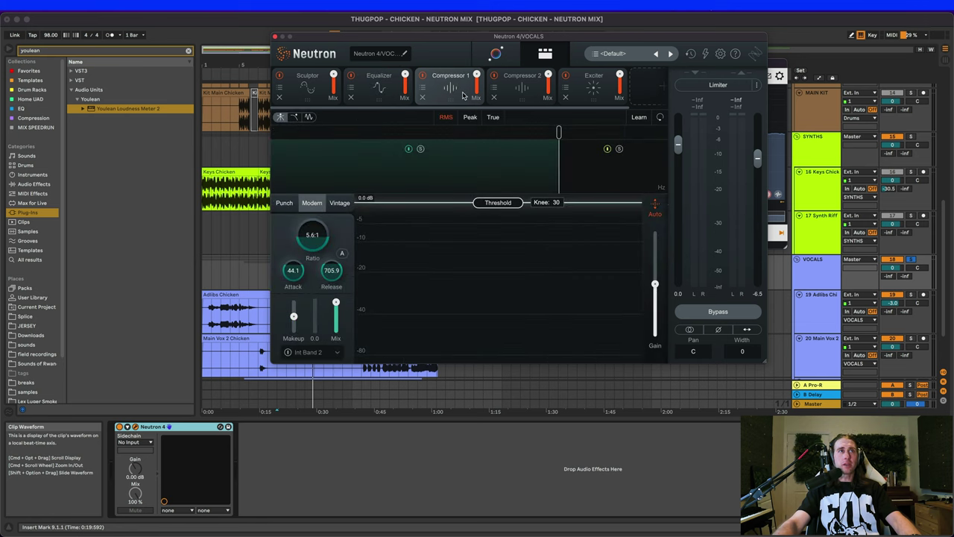
key(space)
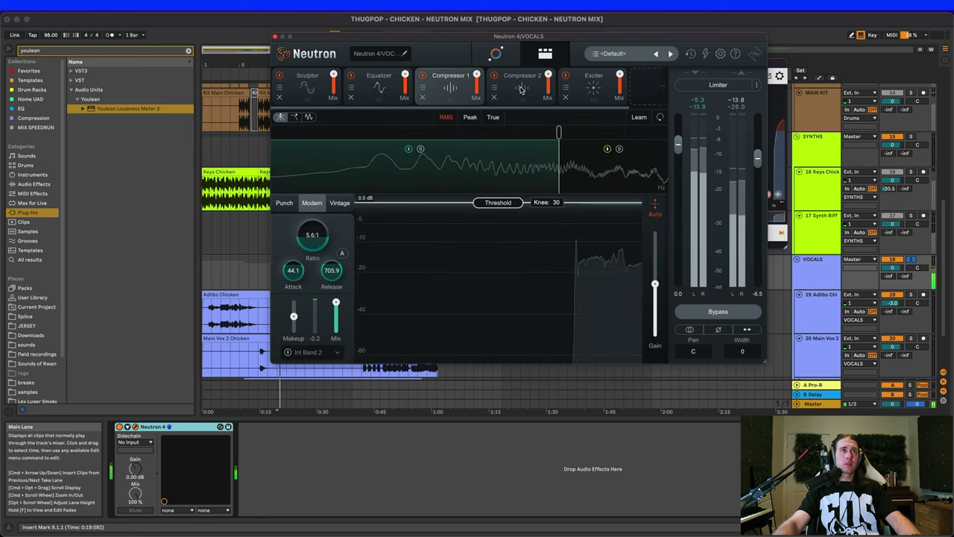
click(521, 88)
click(579, 89)
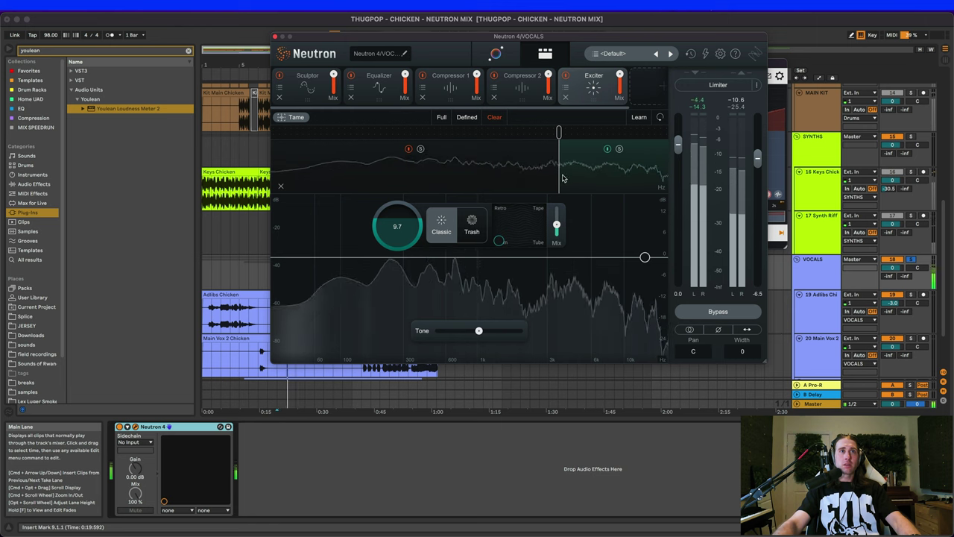
key(space)
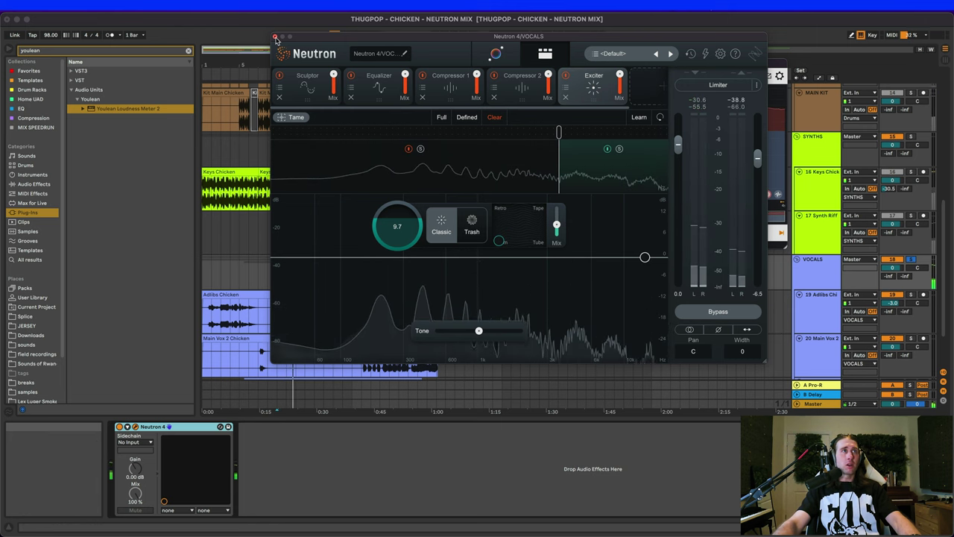
click(275, 37)
Step: Open the Ozone 9 and Neutron 4 Visual Mixer windows from the Master track's device chain
scroll(819, 264, down, 3)
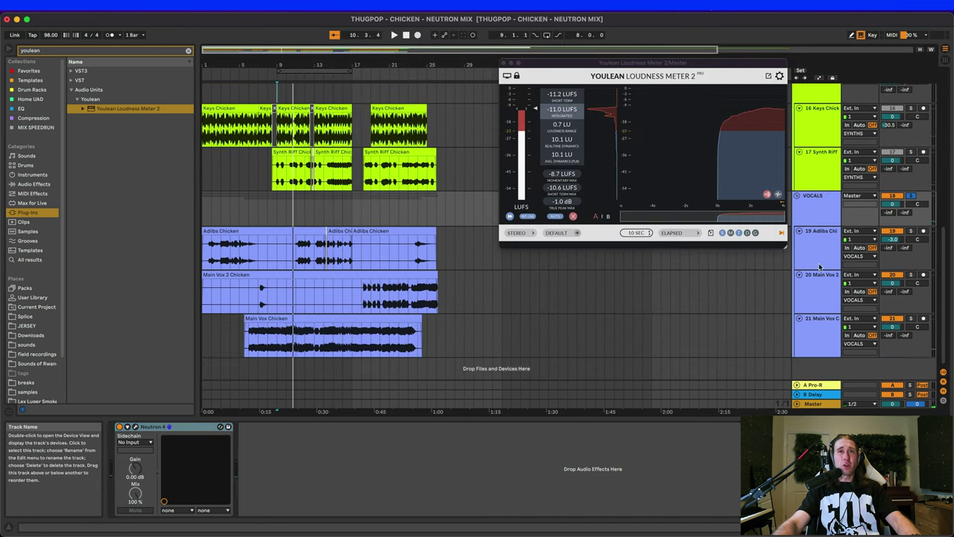
click(815, 403)
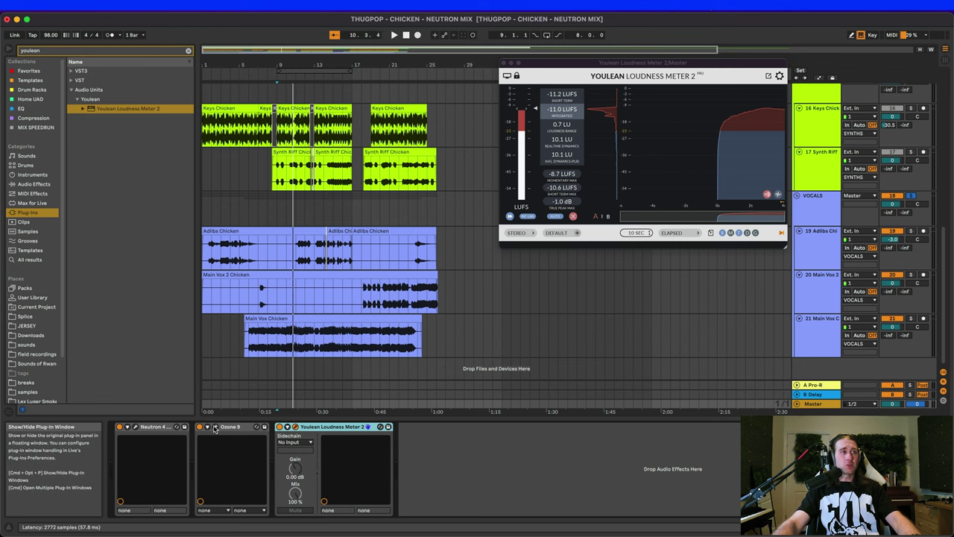
click(135, 426)
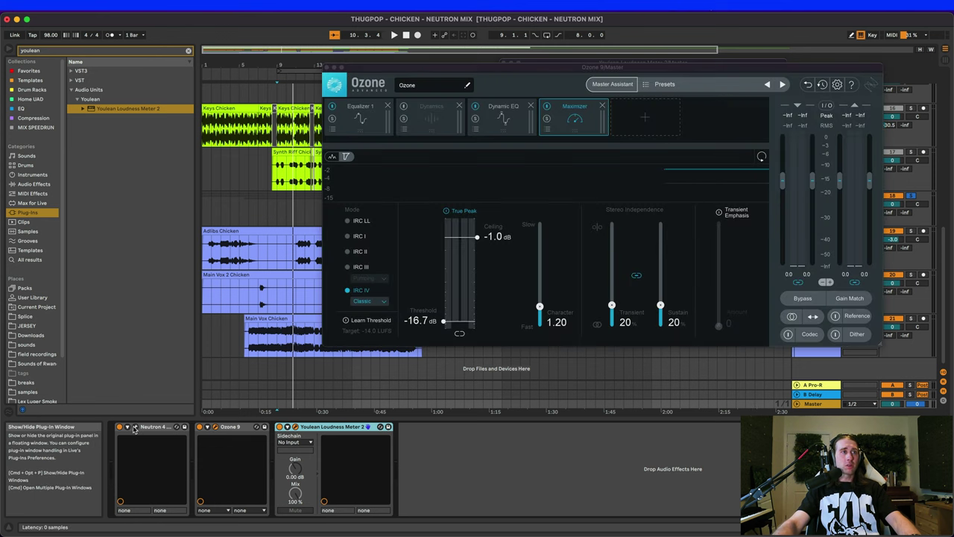
click(135, 427)
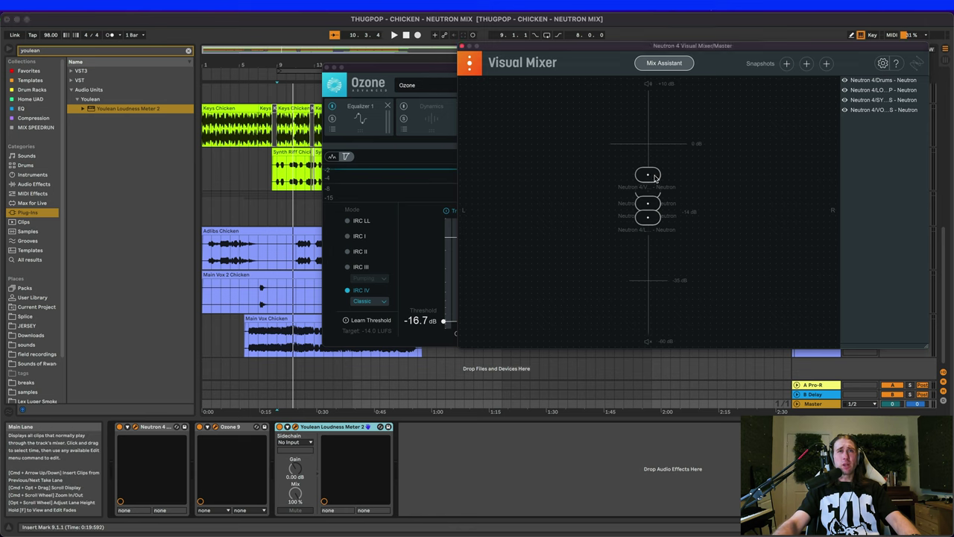
Step: Examine the level and position of the vocals, low-end, drums and synths nodes in Visual Mixer, finishing by closing its window
click(650, 176)
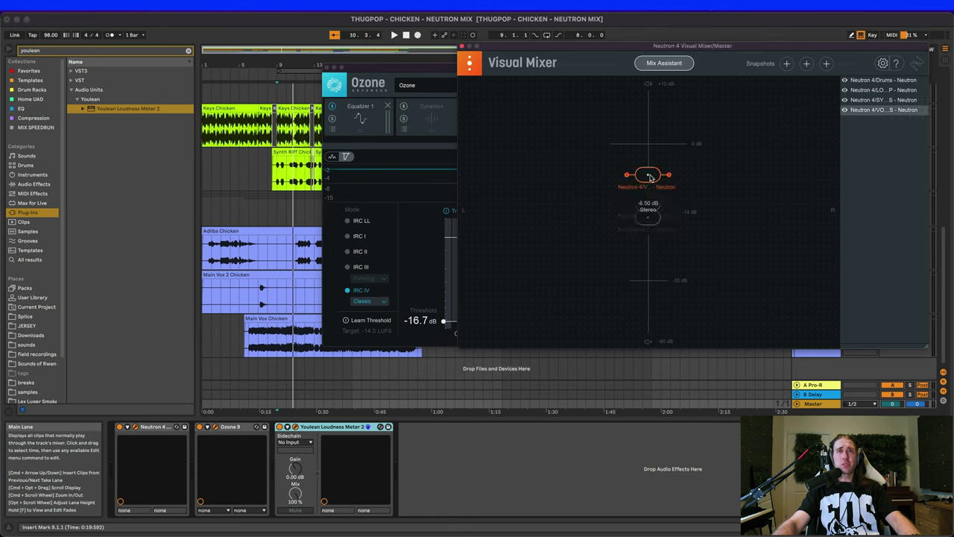
click(646, 218)
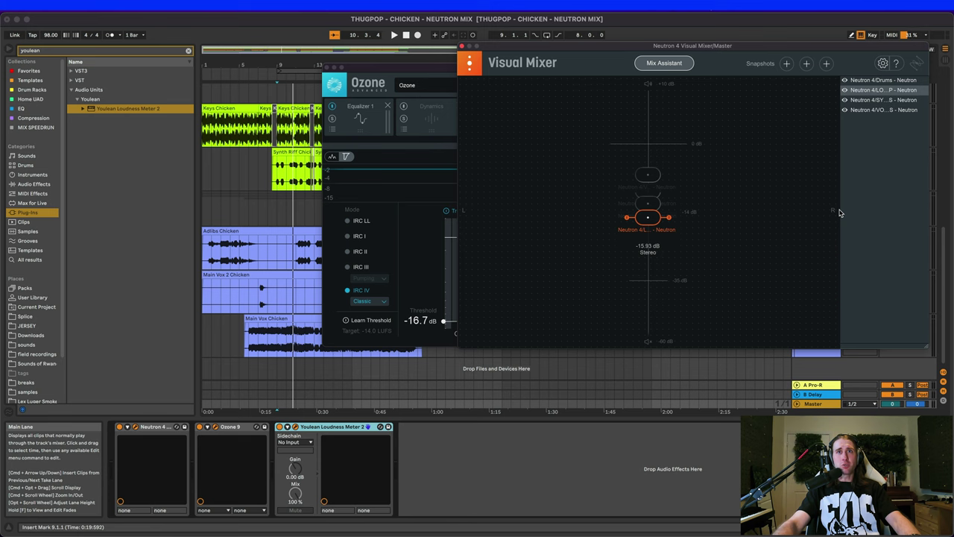
drag(711, 50, 553, 87)
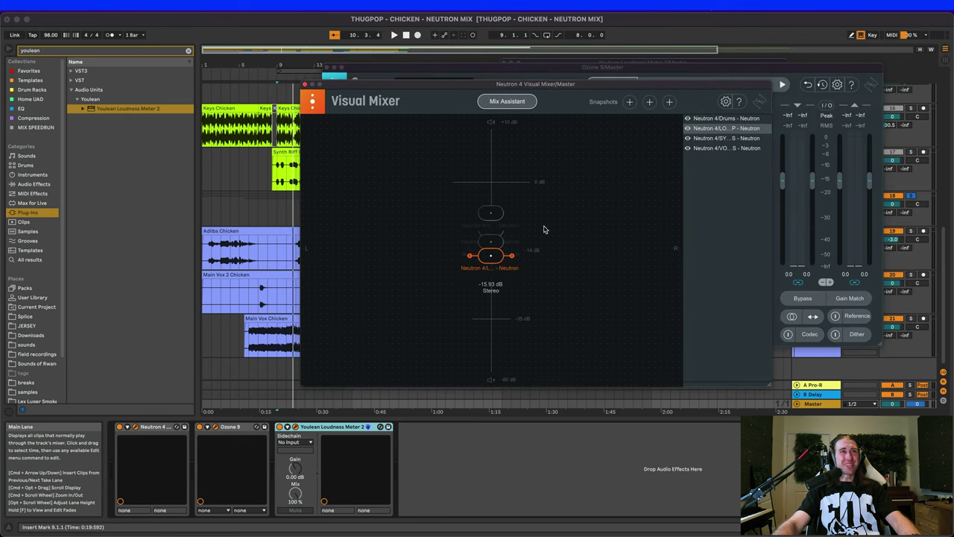
click(493, 247)
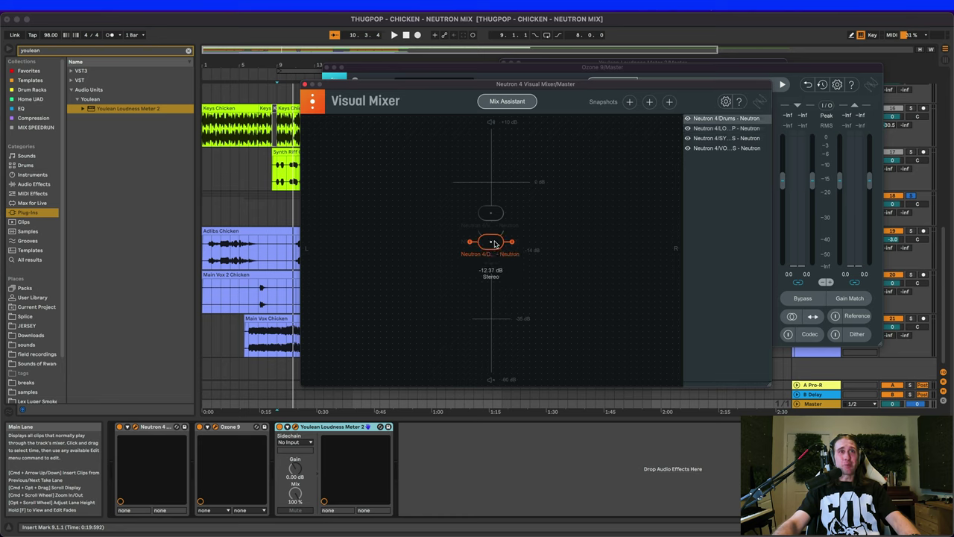
click(494, 230)
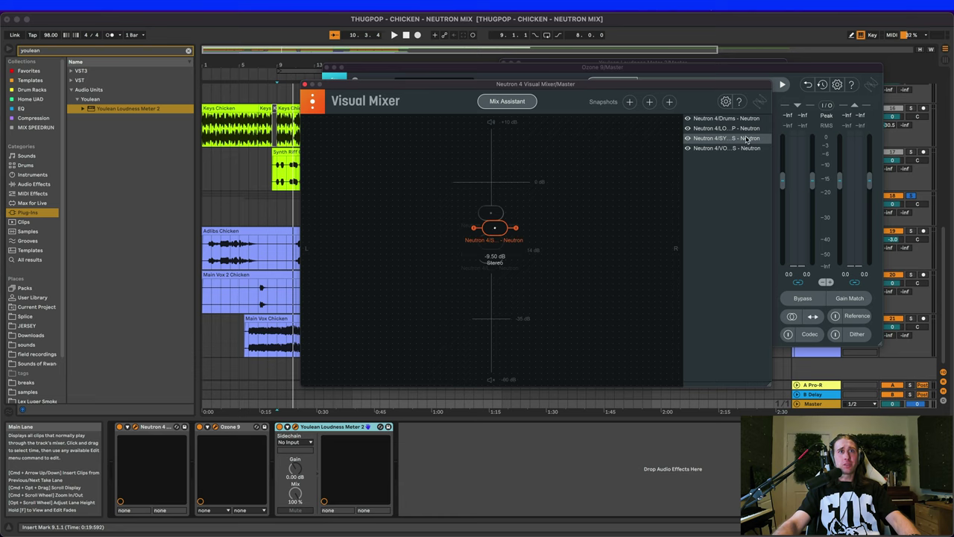
click(493, 214)
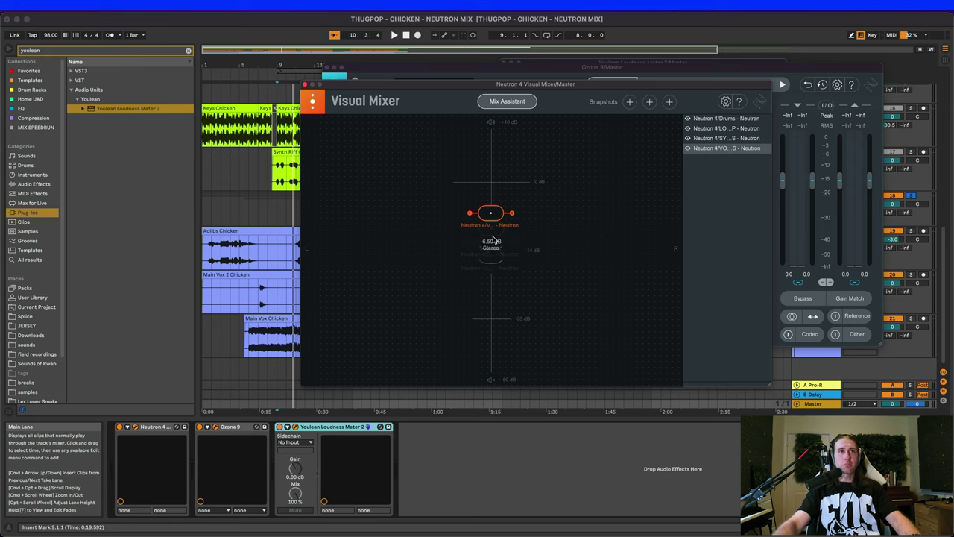
click(586, 230)
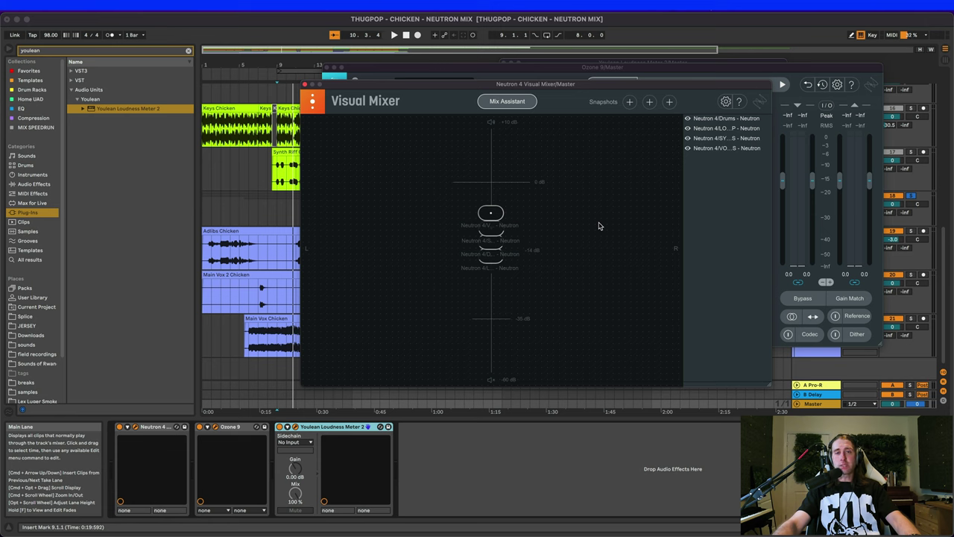
click(305, 85)
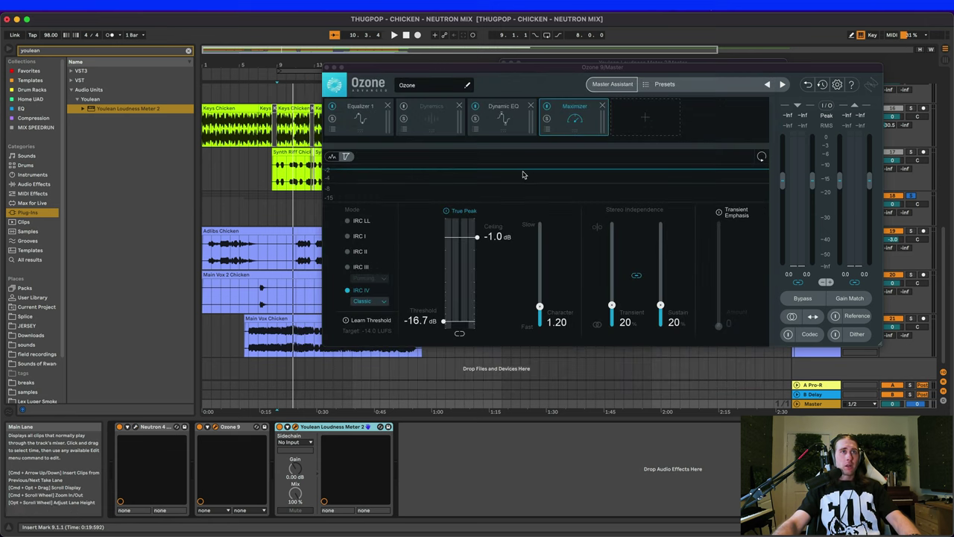
Step: Play the full mix and compare its sound with Ozone 9's Equalizer 1 module bypassed and enabled
click(369, 122)
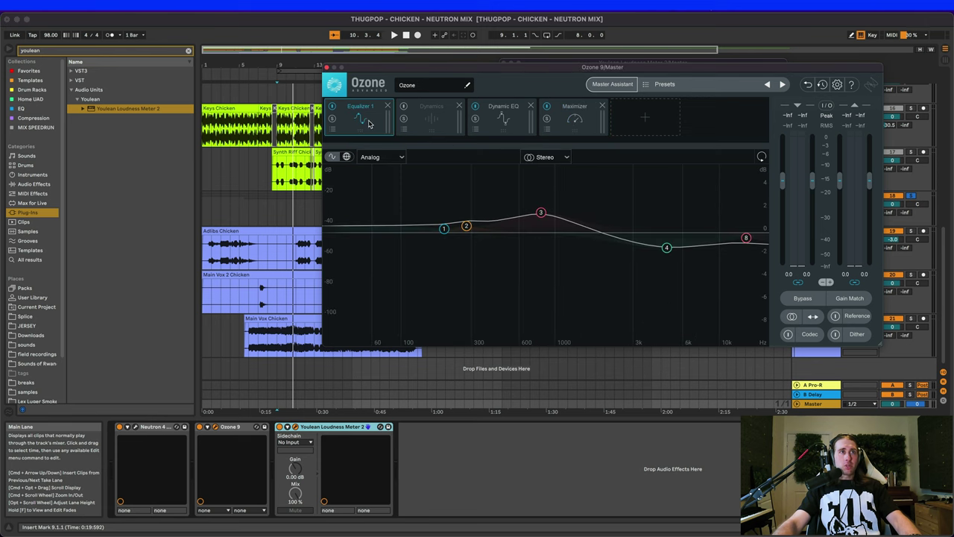
key(space)
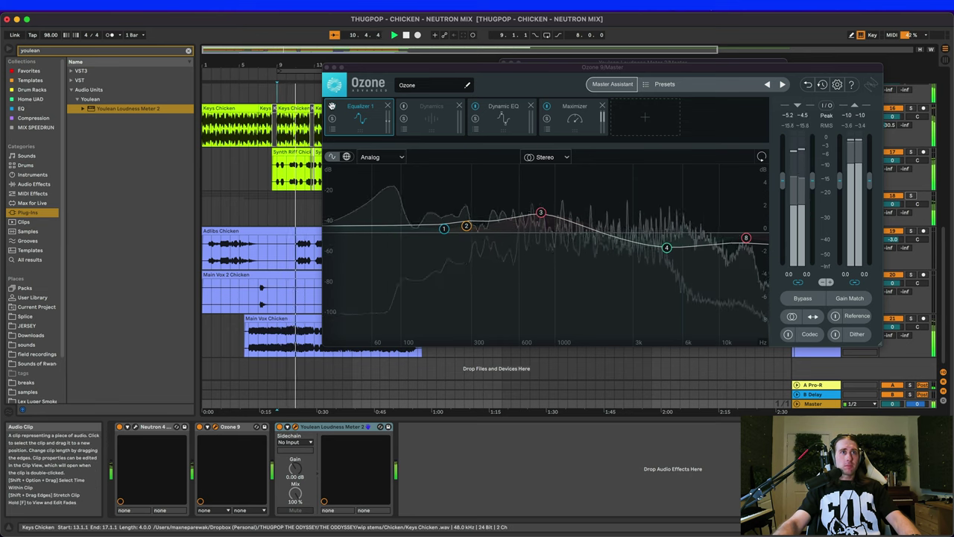
click(332, 106)
click(332, 106)
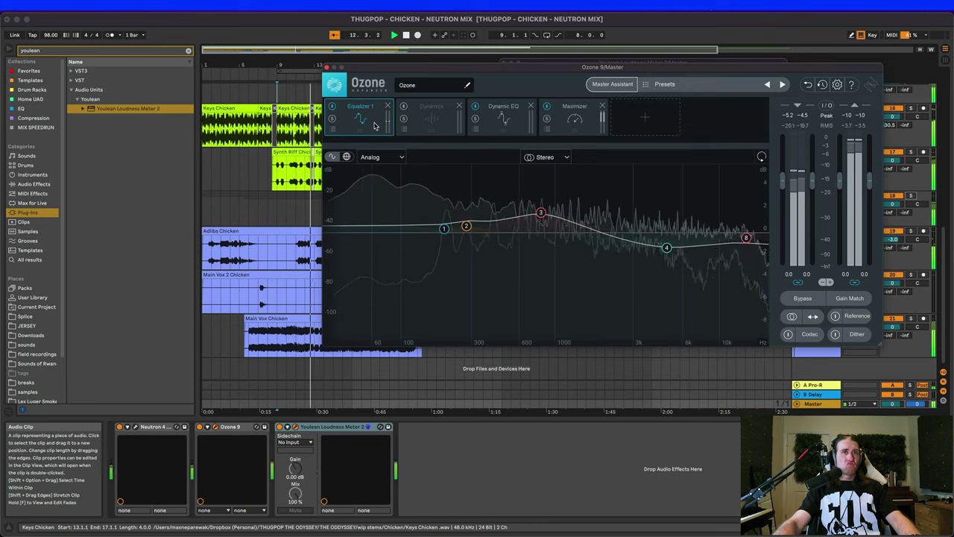
Step: Audition band 1 of Ozone 9's Dynamic EQ in solo and bring up the Maximizer settings for review
click(500, 119)
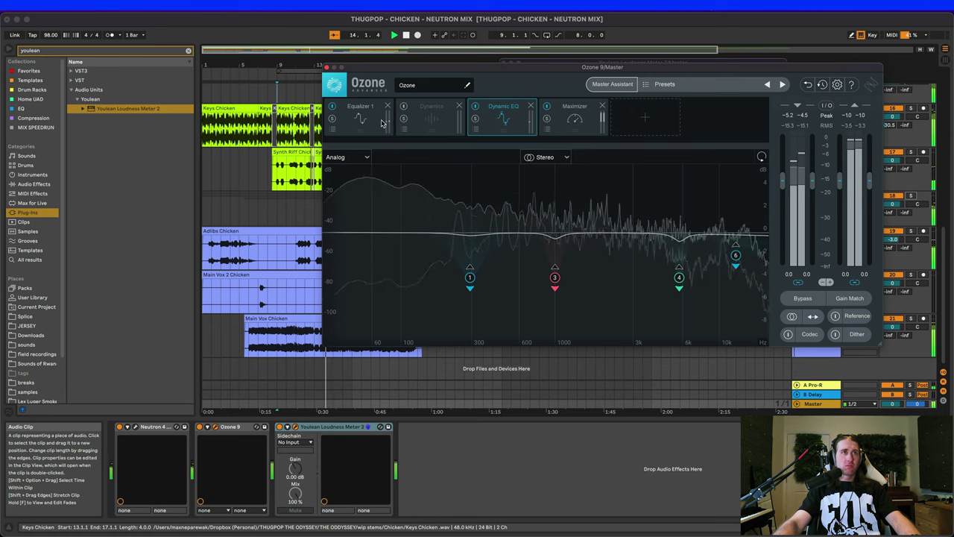
click(471, 280)
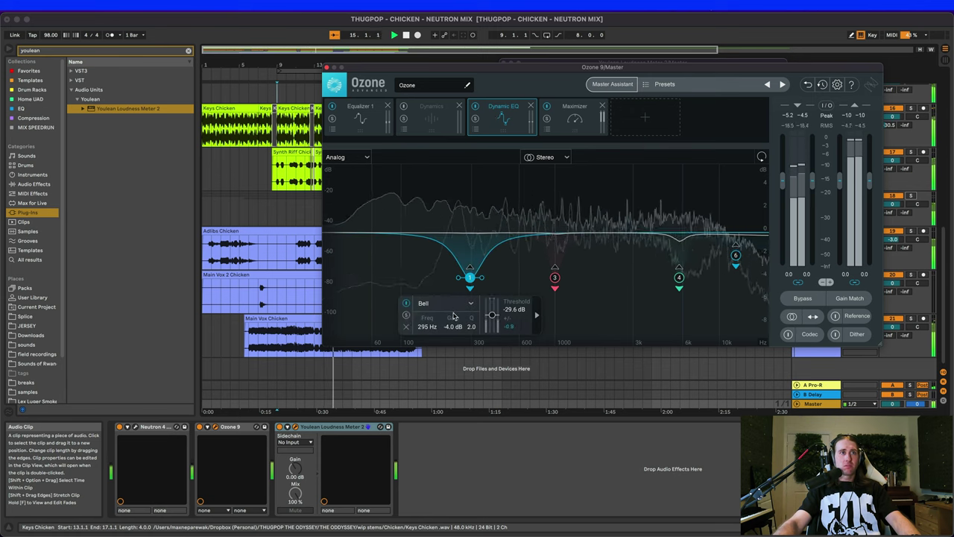
click(406, 316)
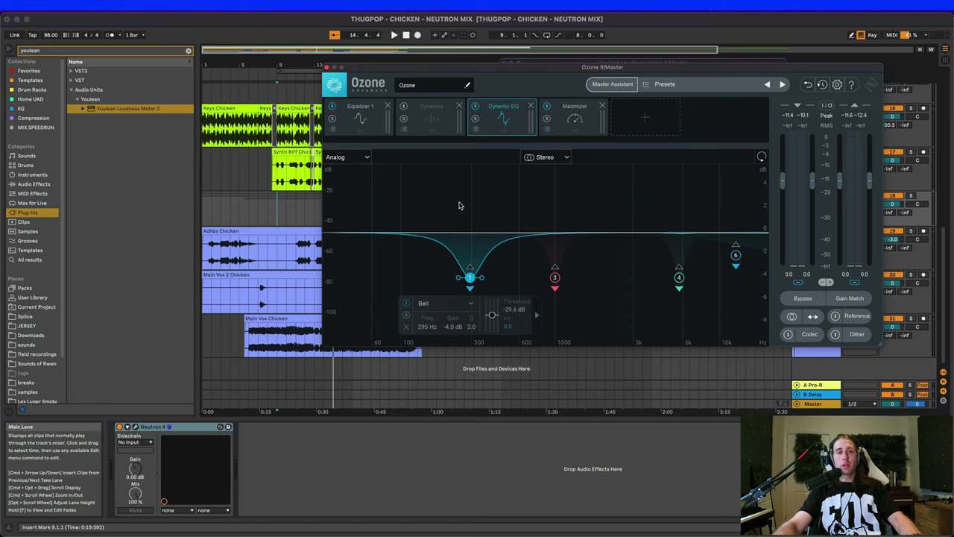
click(572, 125)
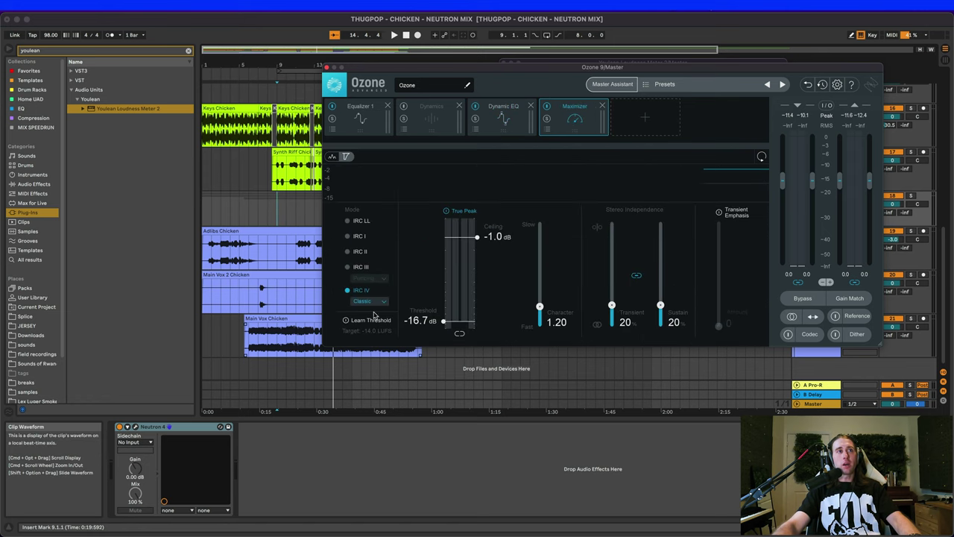